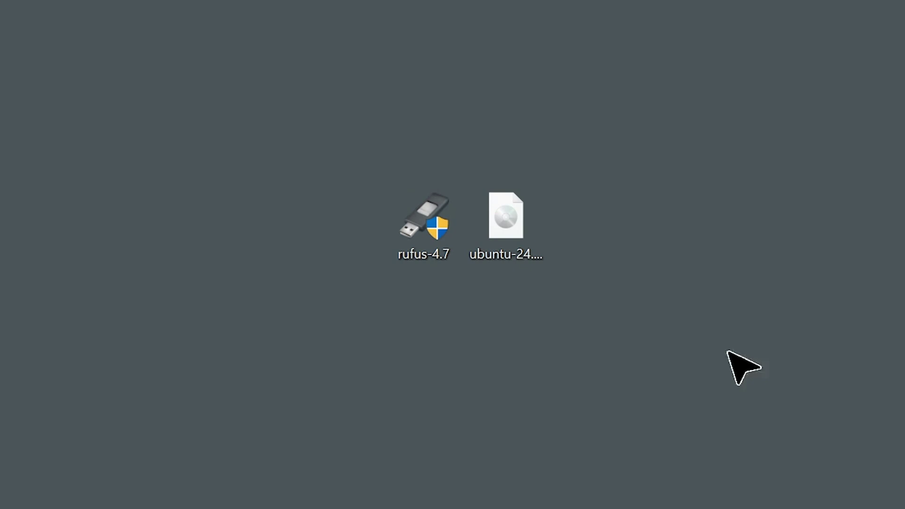
# - Load the Ubuntu 24.04.2 server ISO in Rufus 4.7 and write it in ISO mode, accepting the erase
pyautogui.doubleClick(423, 234)
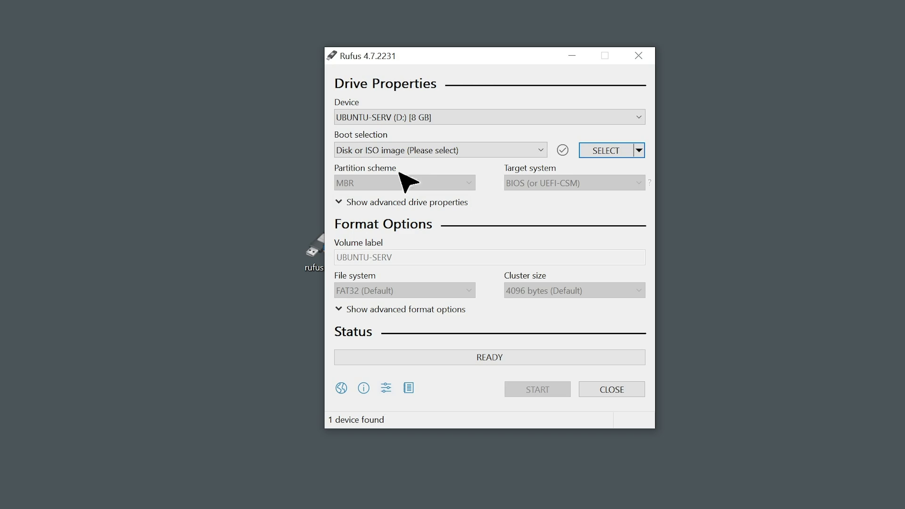
pyautogui.click(431, 120)
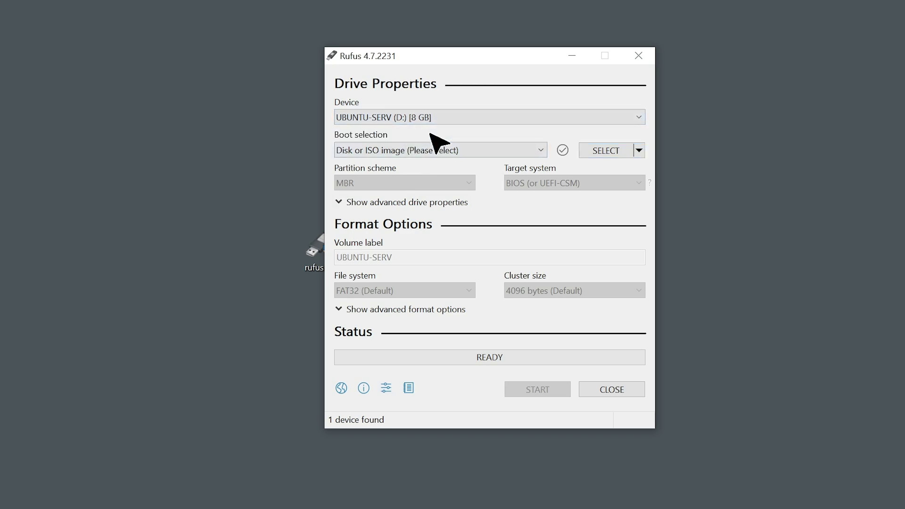
pyautogui.click(604, 152)
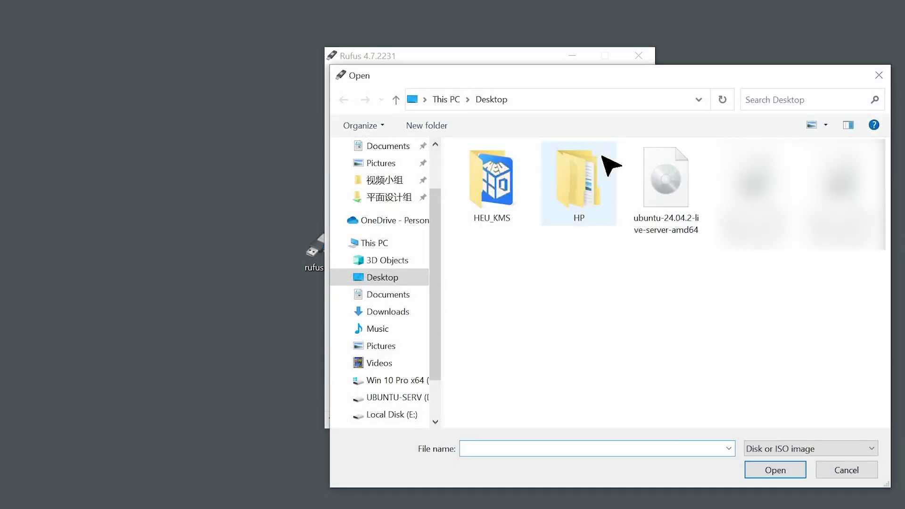
pyautogui.doubleClick(672, 221)
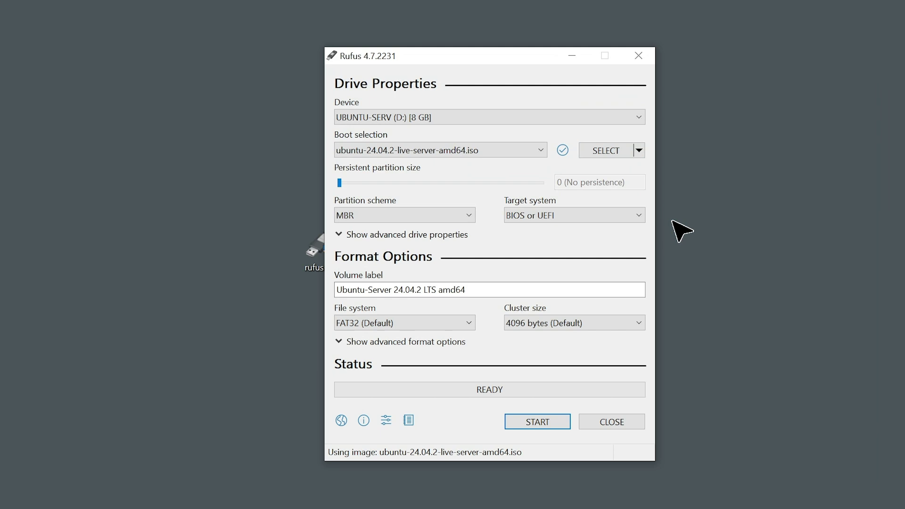
pyautogui.click(539, 421)
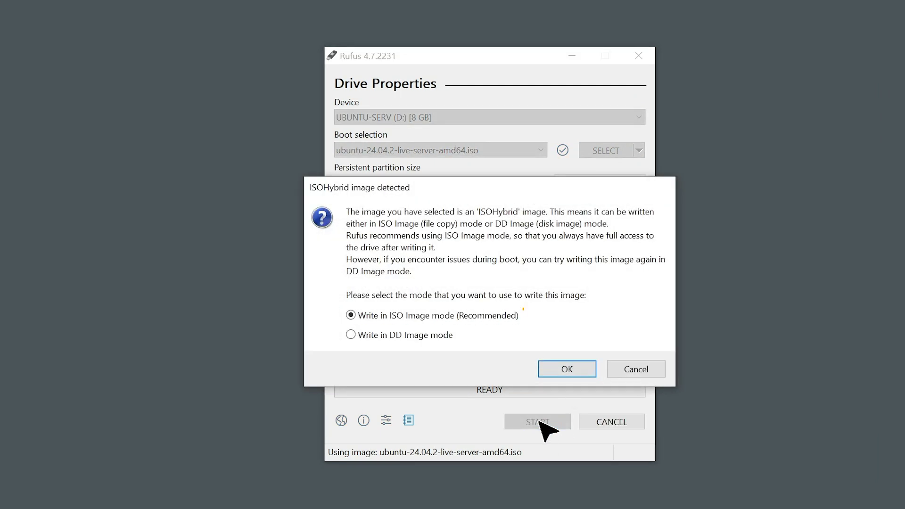
pyautogui.click(567, 369)
pyautogui.click(510, 362)
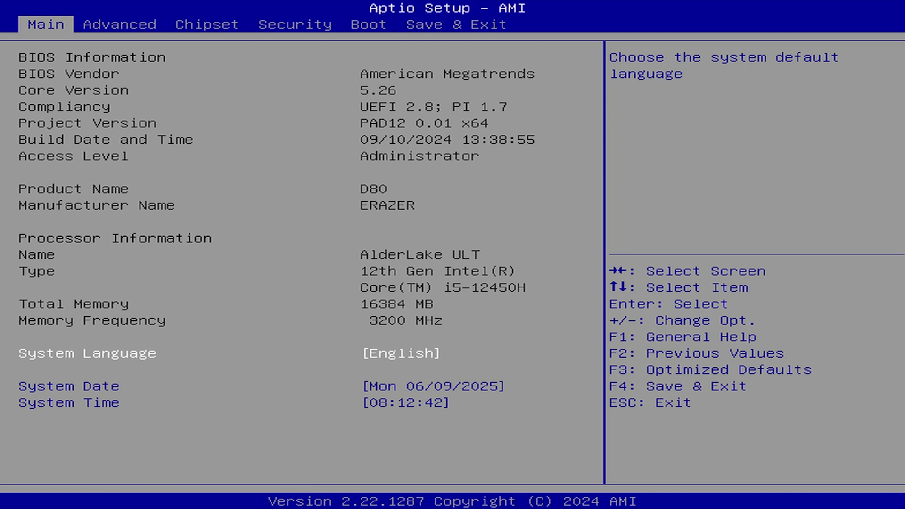
# - Make the USB flash disk Boot Option #1 in Aptio Setup, then save and restart
pyautogui.press('Right')
pyautogui.press('Right')
pyautogui.press('Right')
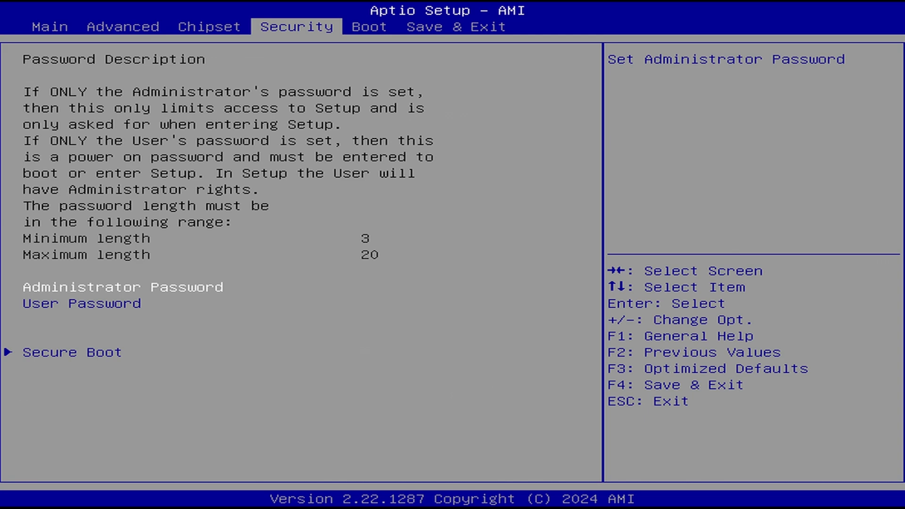
pyautogui.press('Right')
pyautogui.press('Down')
pyautogui.press('Down')
pyautogui.press('Down')
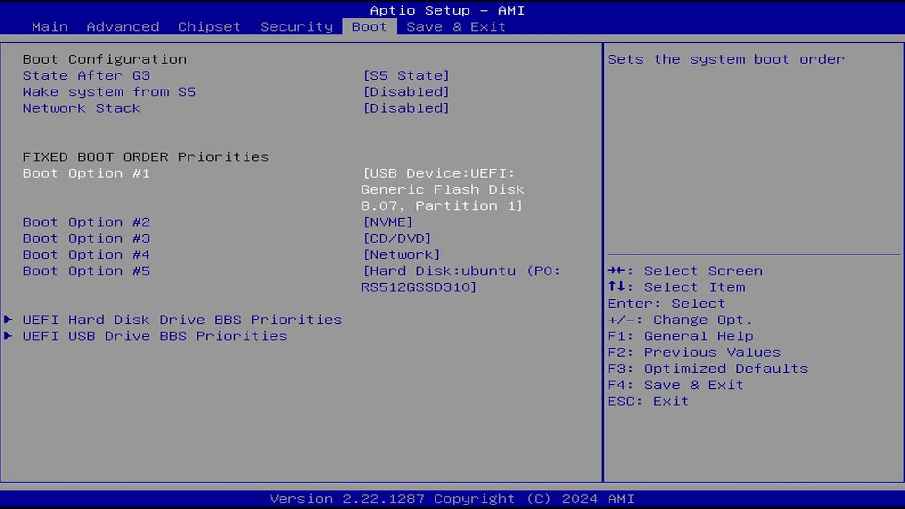
pyautogui.press('Return')
pyautogui.press('Return')
pyautogui.press('F4')
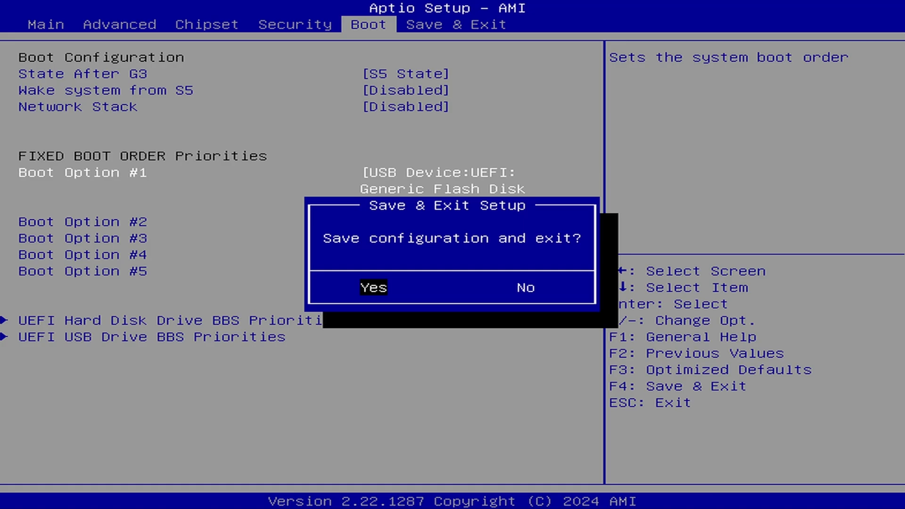
pyautogui.press('Return')
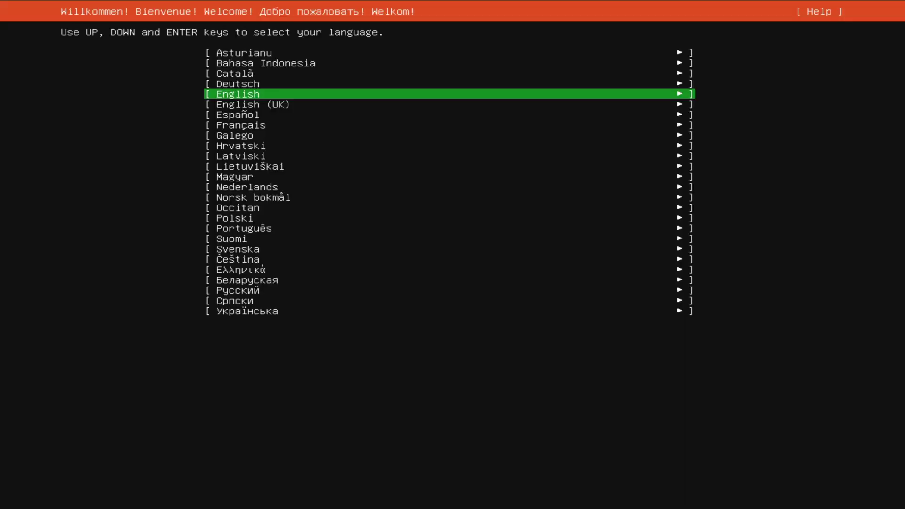
# - Keep English, the default keyboard layout and the standard Ubuntu Server install type
pyautogui.press('Return')
pyautogui.press('Return')
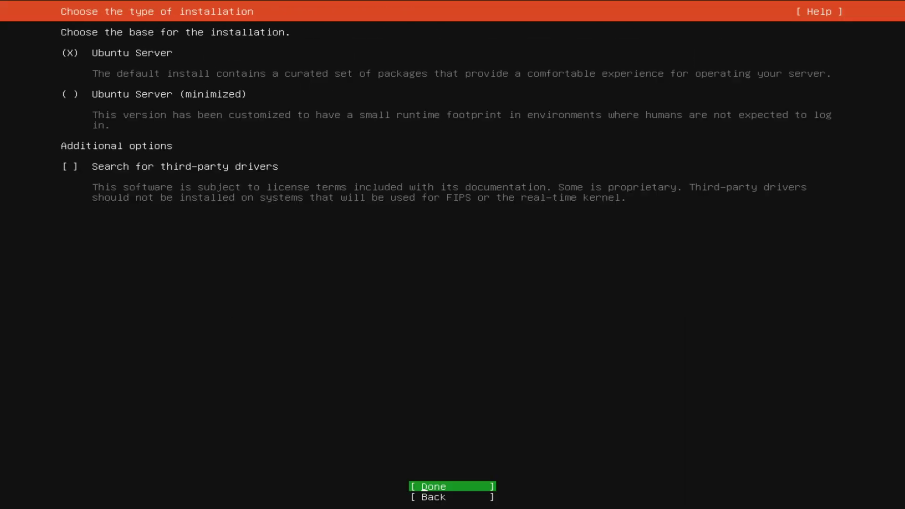
pyautogui.press('Return')
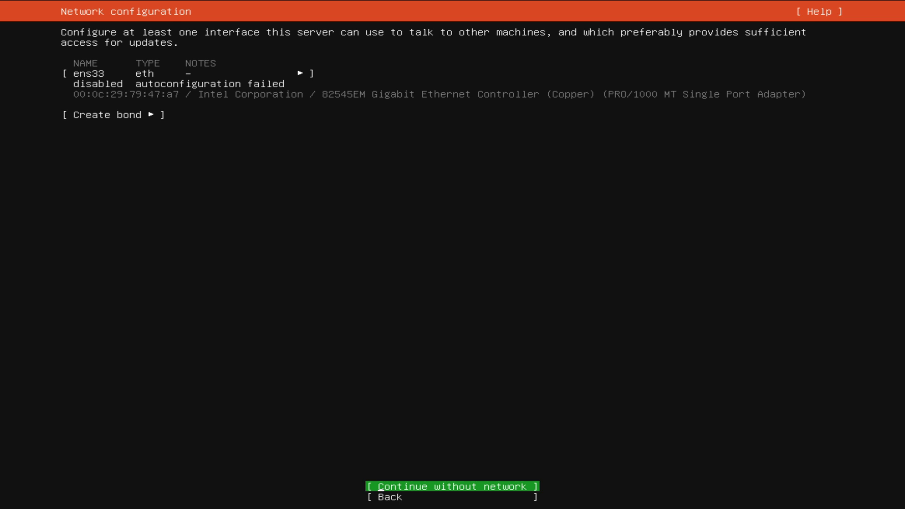
# - Set ens33 to manual IPv4: 192.168.28.48/24, gateway 192.168.28.1, DNS 8.8.8.8
pyautogui.press('Up')
pyautogui.press('Return')
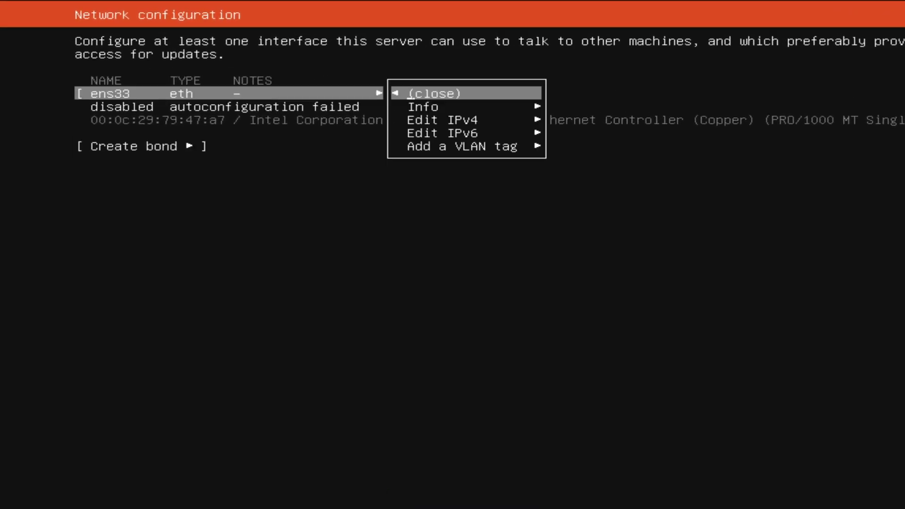
pyautogui.press('Down')
pyautogui.press('Down')
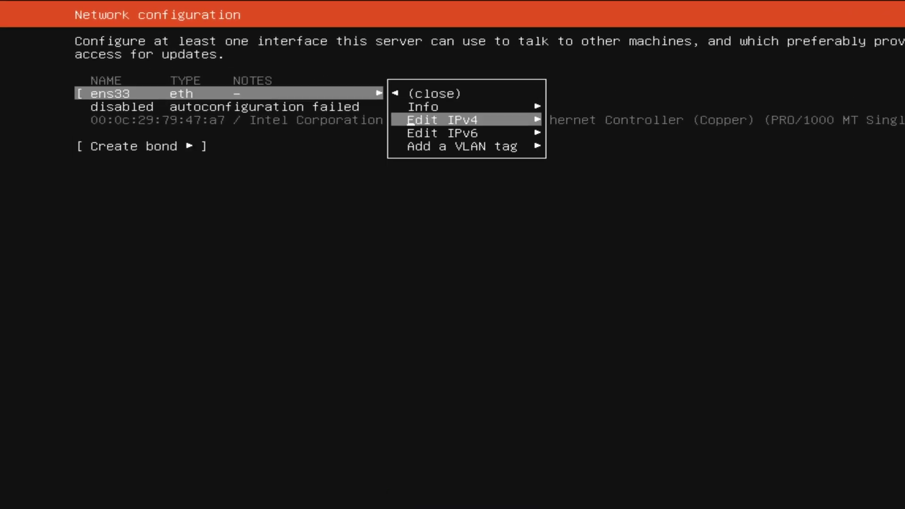
pyautogui.press('Return')
pyautogui.press('Return')
pyautogui.press('Up')
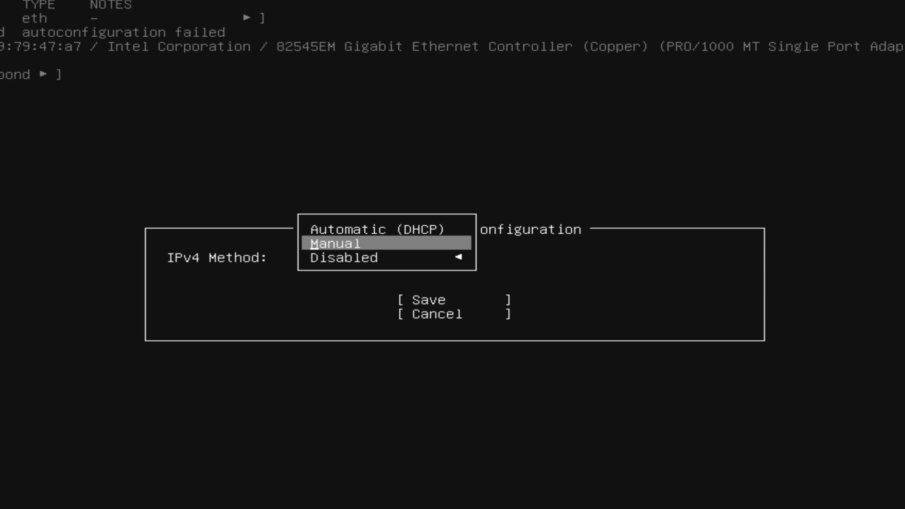
pyautogui.press('Return')
pyautogui.press('Tab')
pyautogui.write('192.')
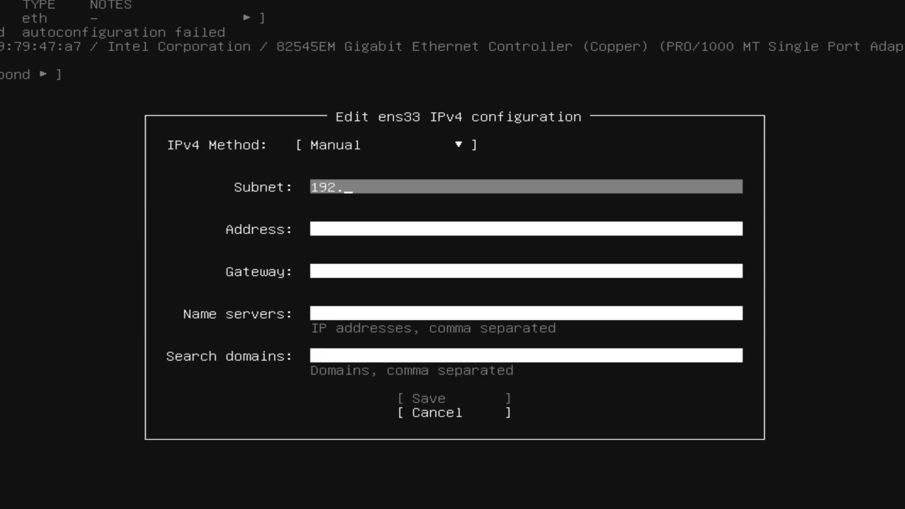
pyautogui.write('168.28.0/24')
pyautogui.press('Tab')
pyautogui.write('192.168.28.48')
pyautogui.press('Tab')
pyautogui.write('192.168.28.1\t')
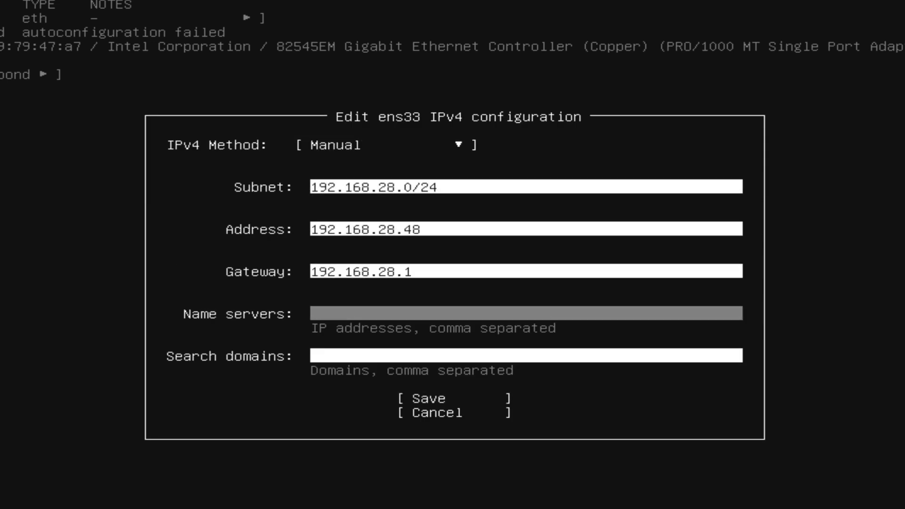
pyautogui.write('8.8.8.8')
pyautogui.press('Tab')
pyautogui.press('Tab')
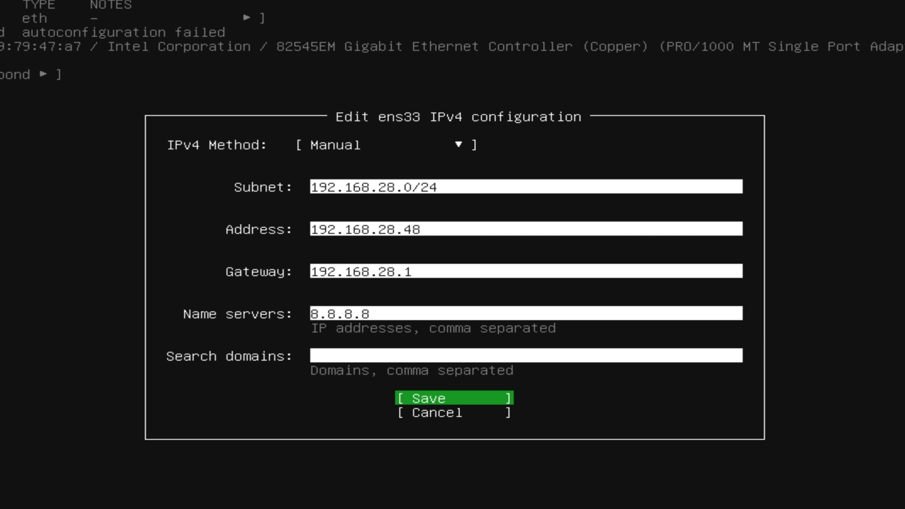
pyautogui.press('Return')
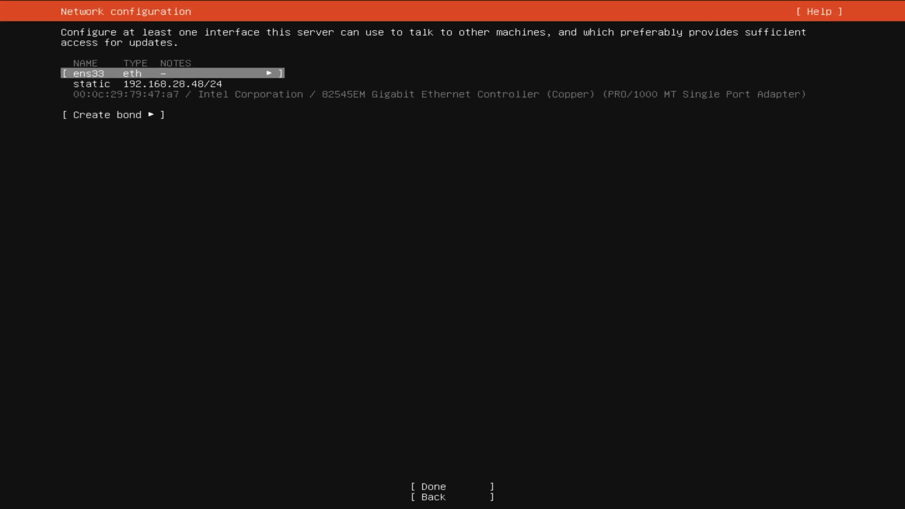
pyautogui.press('Down')
pyautogui.press('Down')
# - Finish network setup, leave the proxy blank and accept the cn.archive.ubuntu.com mirror
pyautogui.press('Return')
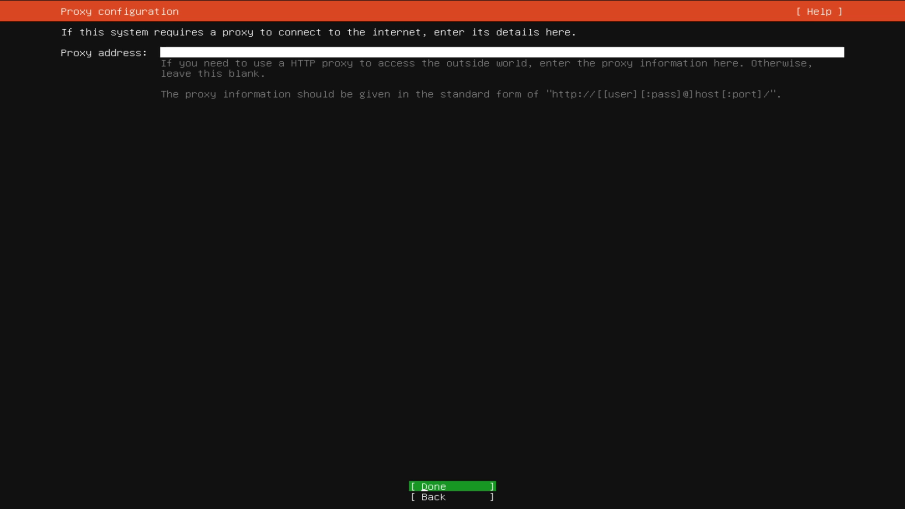
pyautogui.press('Return')
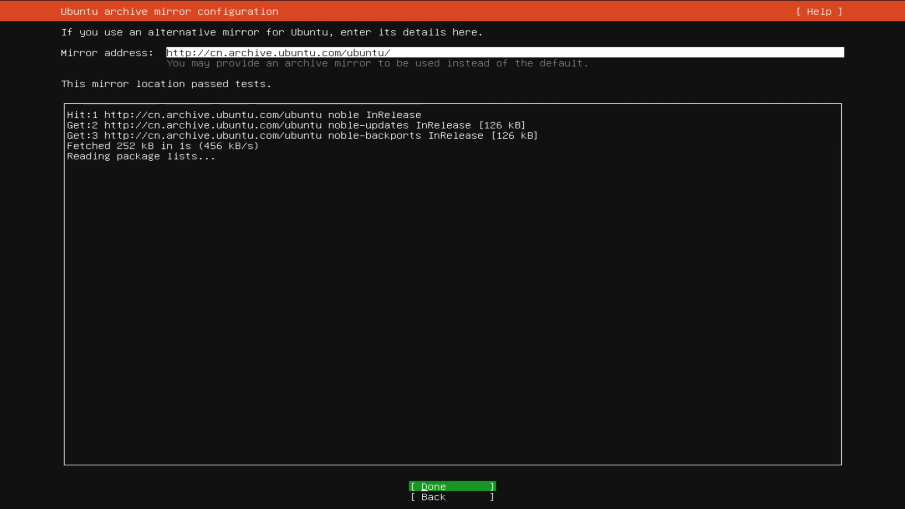
pyautogui.press('Return')
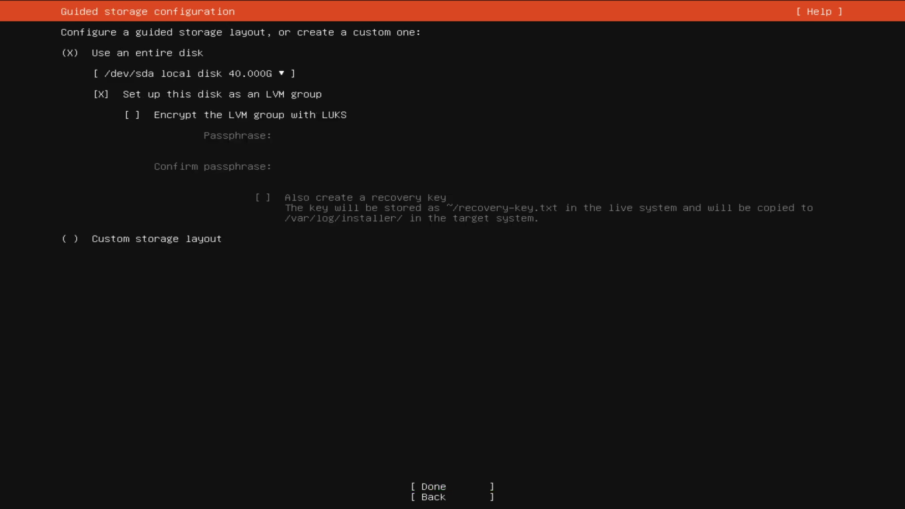
# - Use the entire 40 GB disk /dev/sda with LVM and confirm the destructive install
pyautogui.press('Tab')
pyautogui.press('Return')
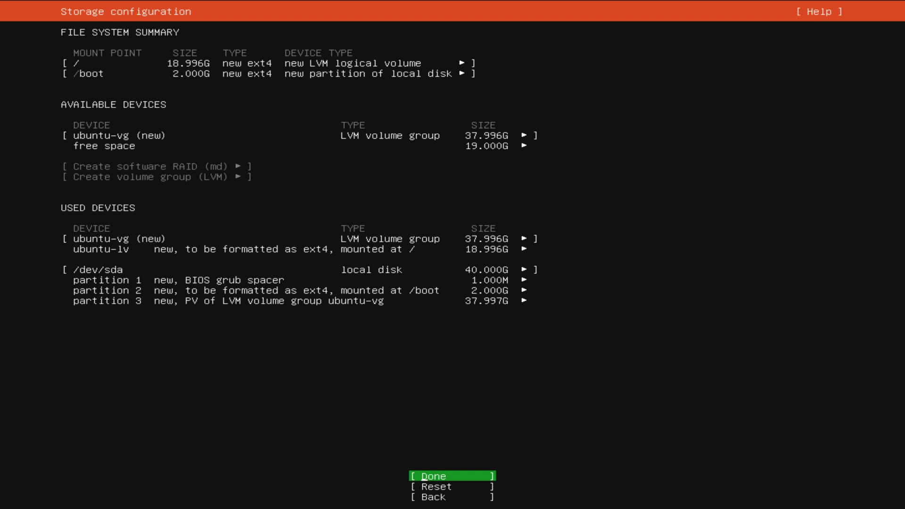
pyautogui.press('Return')
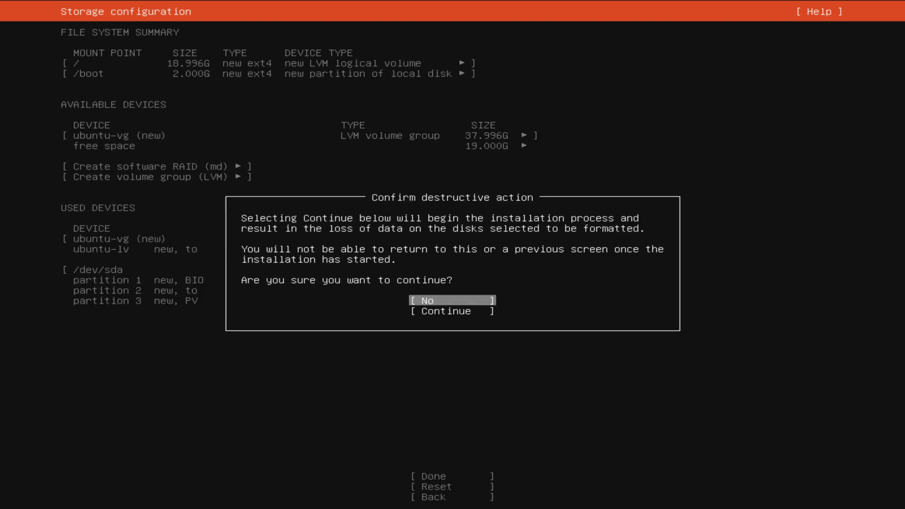
pyautogui.press('Down')
pyautogui.press('Return')
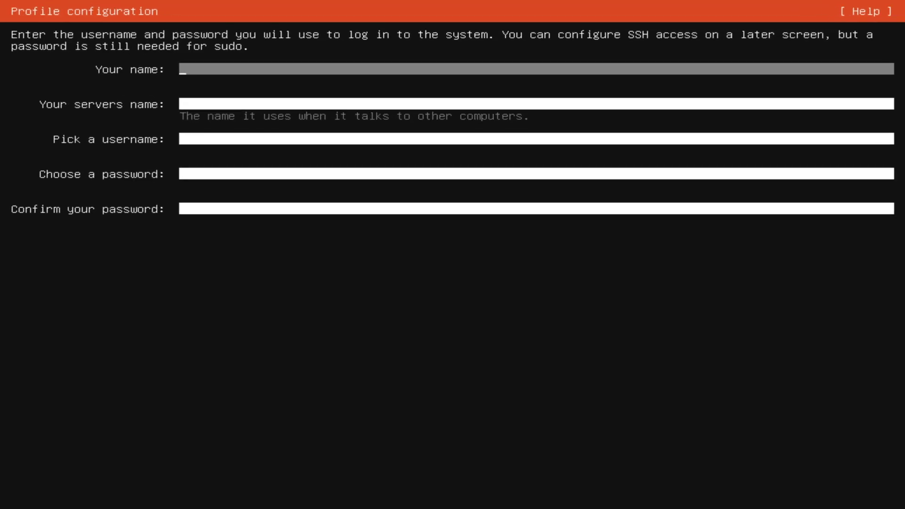
pyautogui.write('demo')
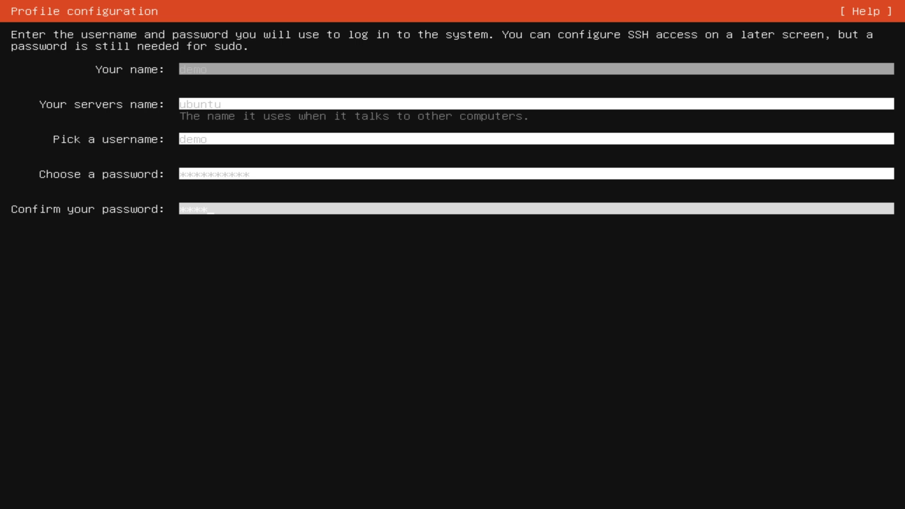
pyautogui.write('ubuntudemo****************')
pyautogui.write('****')
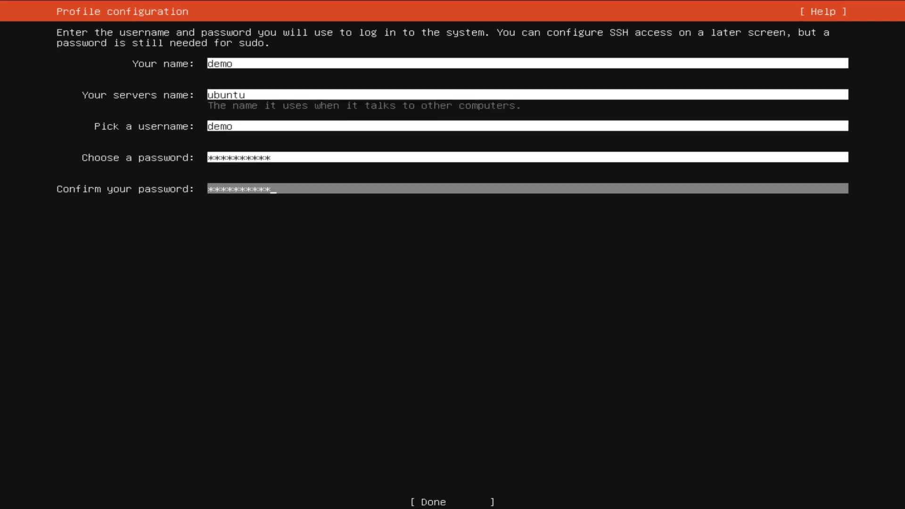
# - Submit the profile for user demo on server ubuntu and skip Ubuntu Pro
pyautogui.press('Tab')
pyautogui.press('Return')
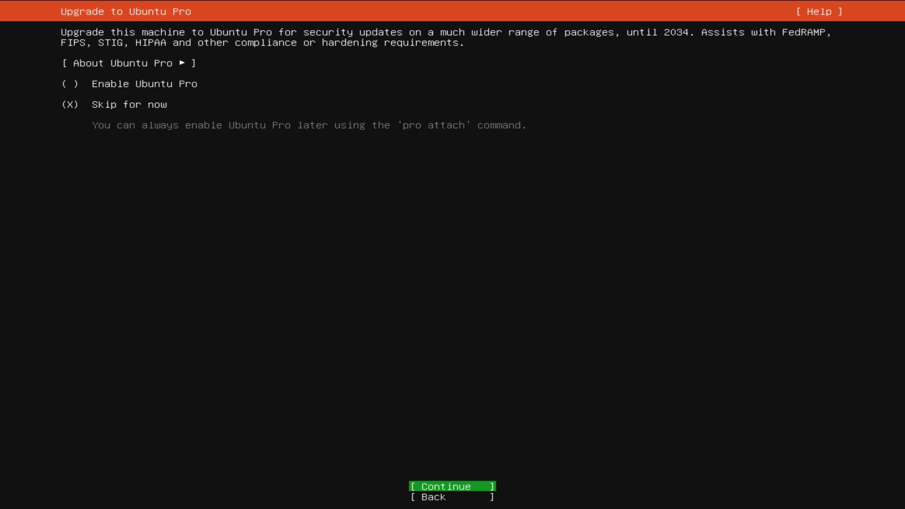
pyautogui.press('Return')
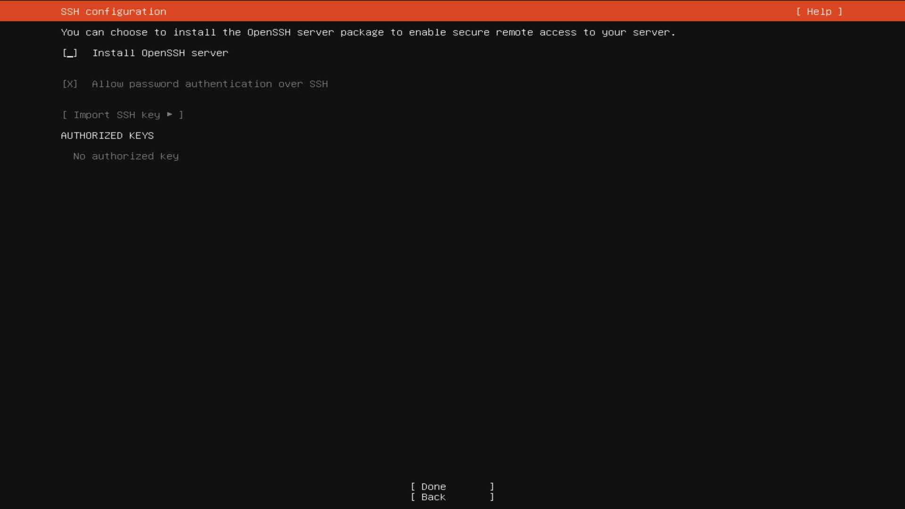
# - Enable Install OpenSSH server and confirm the SSH settings
pyautogui.press('space')
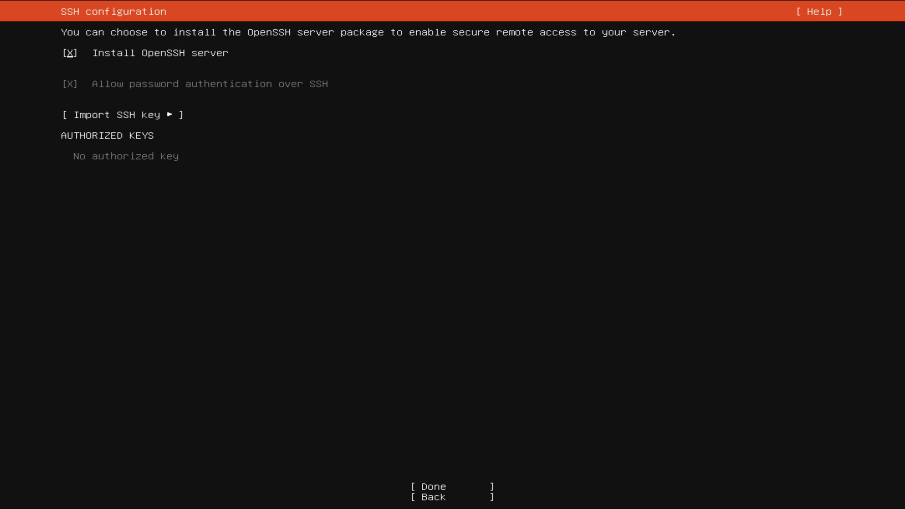
pyautogui.press('Tab')
pyautogui.press('Tab')
pyautogui.press('Return')
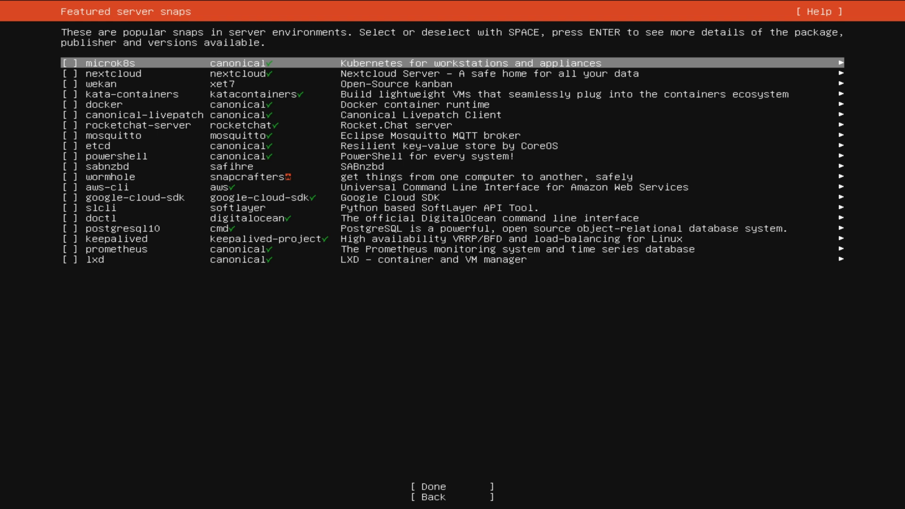
# - Leave every featured snap unchecked and let the system install run to completion
pyautogui.press('Down')
pyautogui.press('Down')
pyautogui.press('Down')
pyautogui.press('Down')
pyautogui.press('Down')
pyautogui.press('Down')
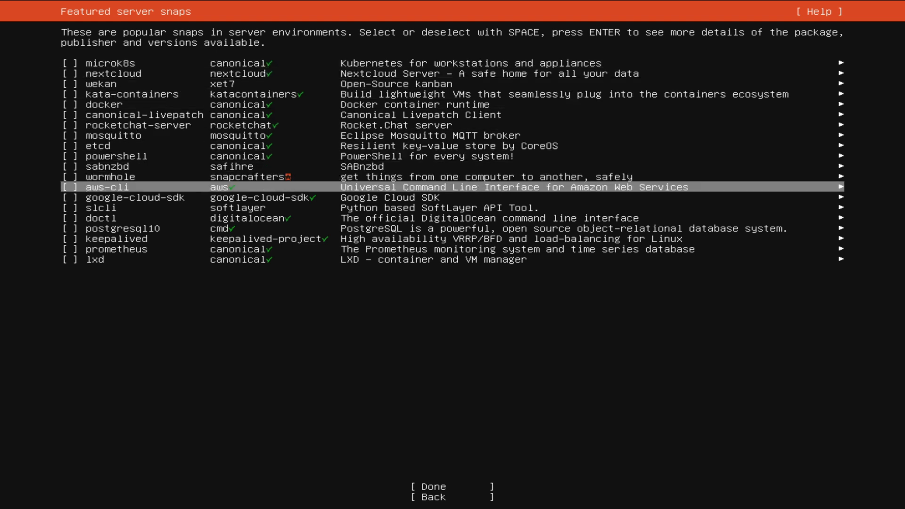
pyautogui.press('Down')
pyautogui.press('Down')
pyautogui.press('Down')
pyautogui.press('Down')
pyautogui.press('Down')
pyautogui.press('Down')
pyautogui.press('Down')
pyautogui.press('Down')
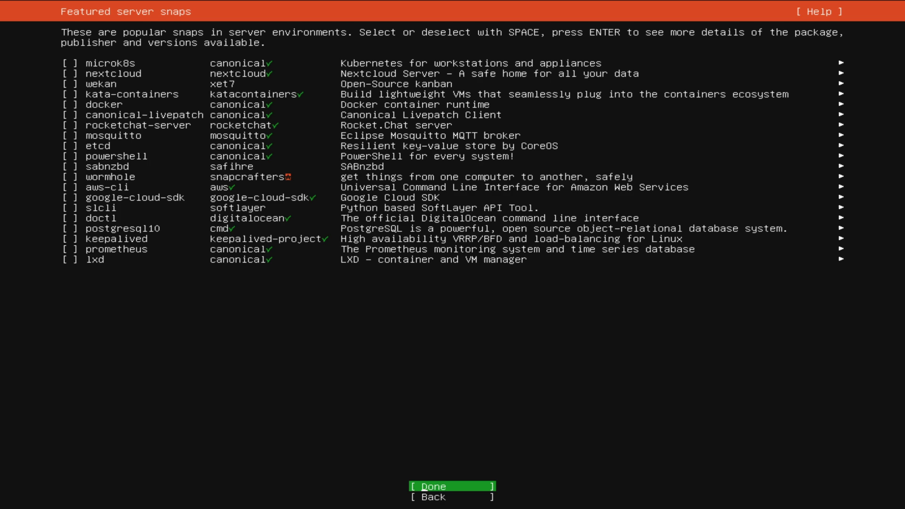
pyautogui.press('Return')
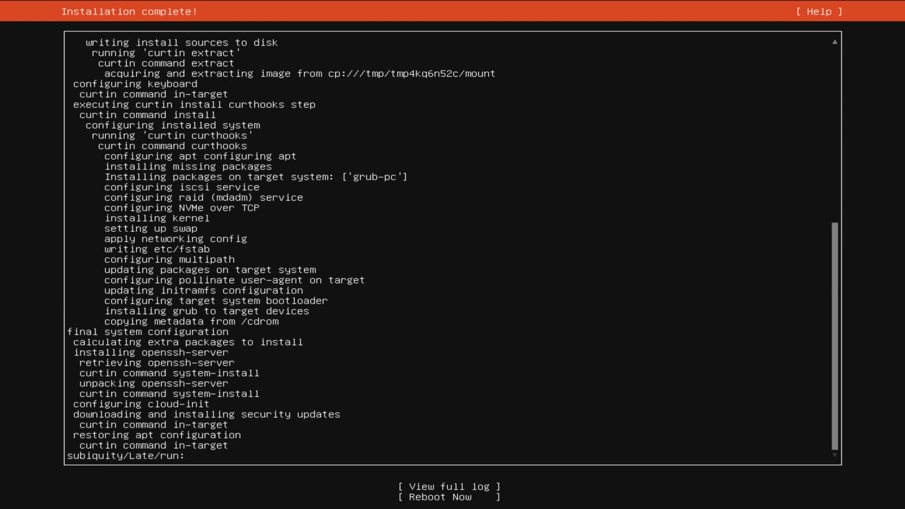
# - Reboot past the remove-medium prompt, log in as demo, and become root with sudo -i
pyautogui.press('Return')
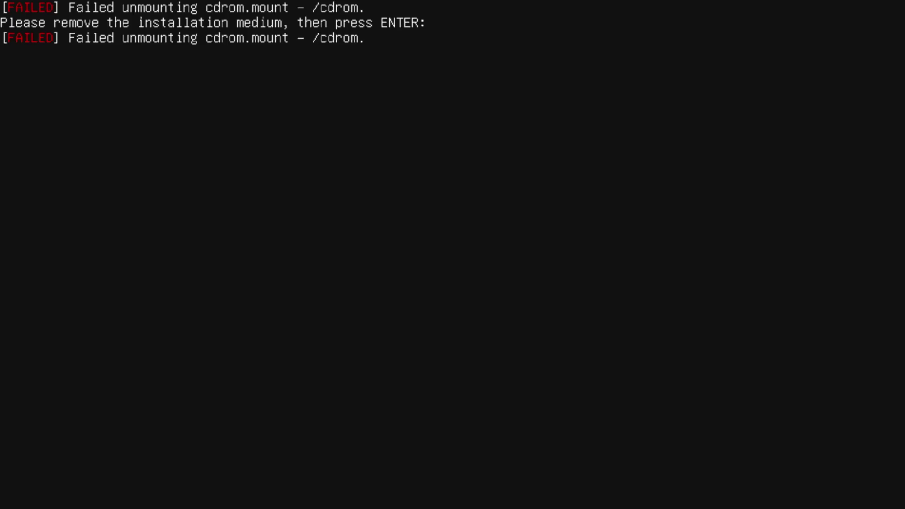
pyautogui.press('Return')
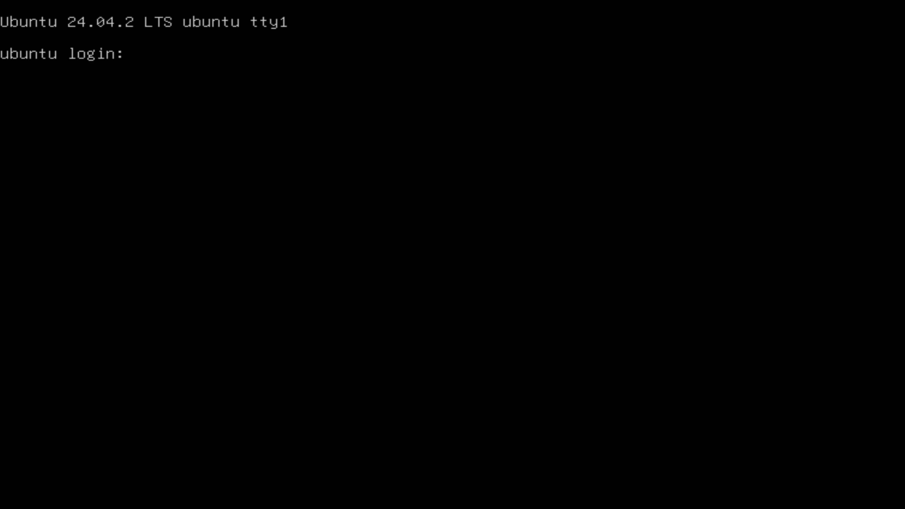
pyautogui.write('demo')
pyautogui.press('Return')
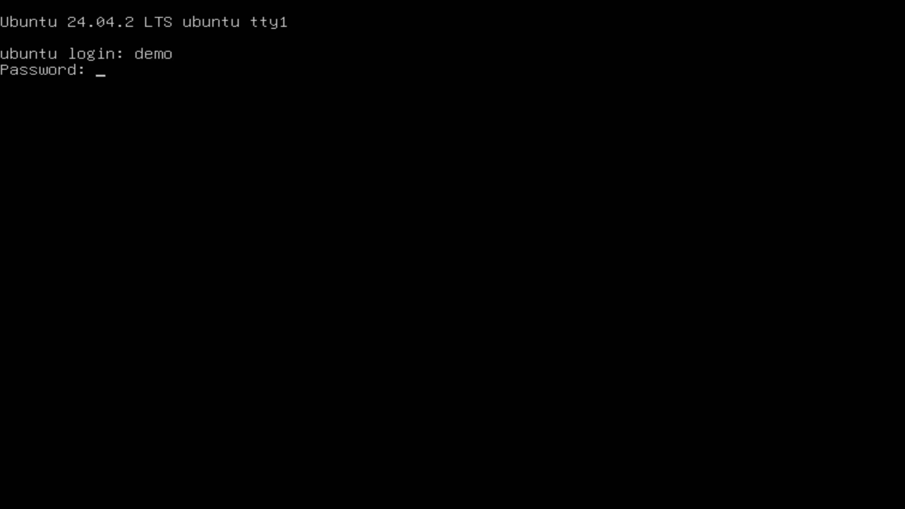
pyautogui.press('Return')
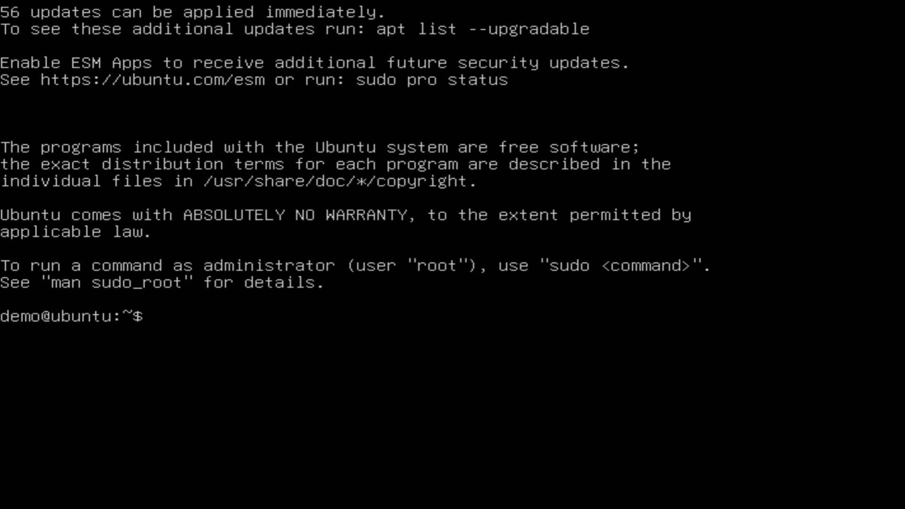
pyautogui.write('sudo -i')
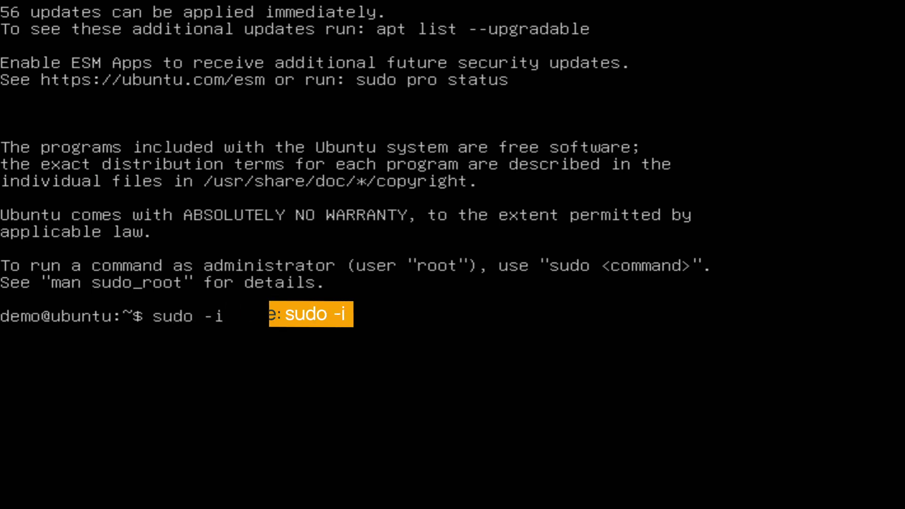
pyautogui.press('Return')
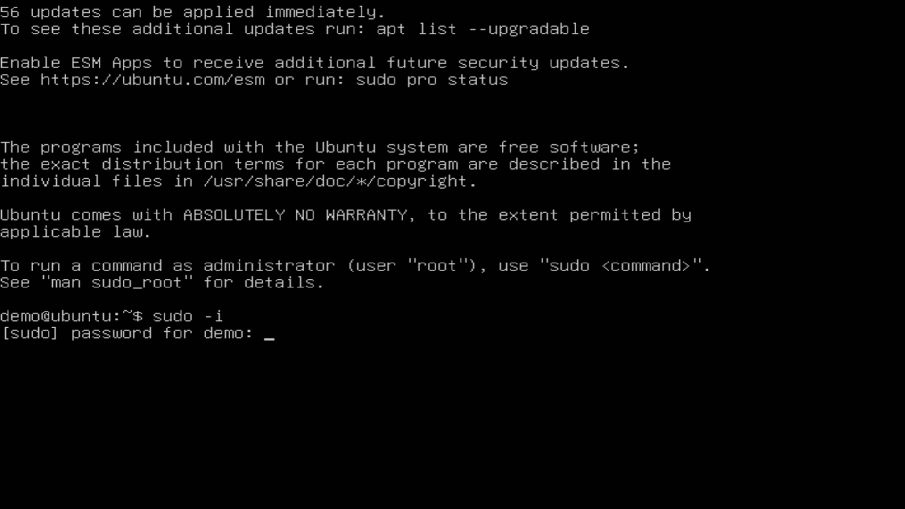
pyautogui.press('Return')
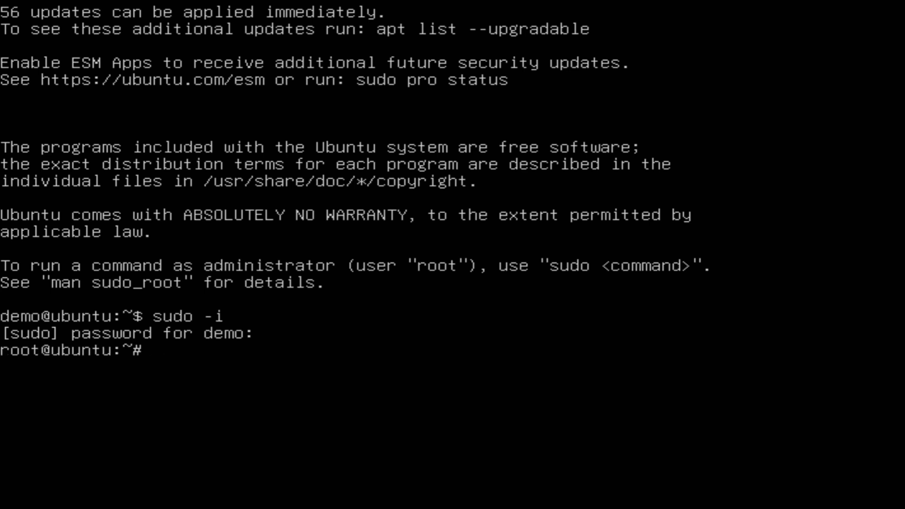
pyautogui.write('apt ins')
pyautogui.write('tall net-tools')
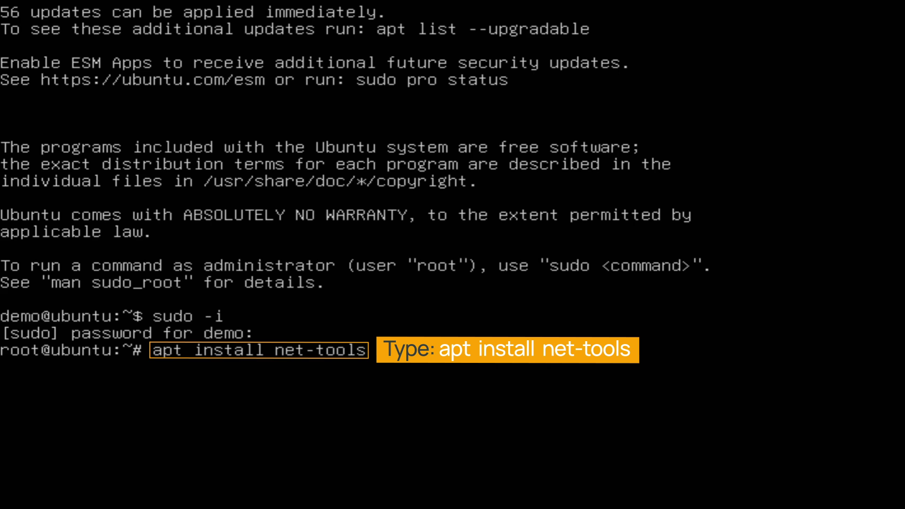
# - Install net-tools, check that ens33 is at 192.168.28.48, and list the netplan folder
pyautogui.press('Return')
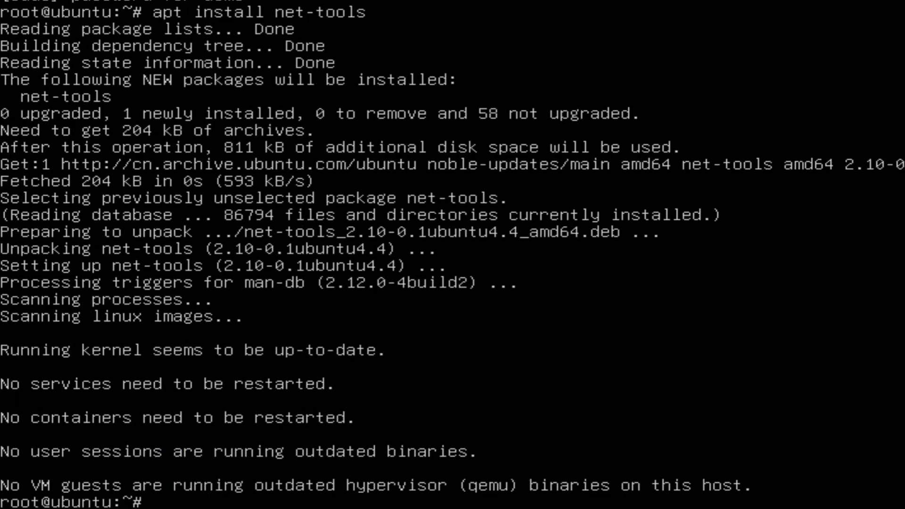
pyautogui.write('ifconf')
pyautogui.write('ig')
pyautogui.press('Return')
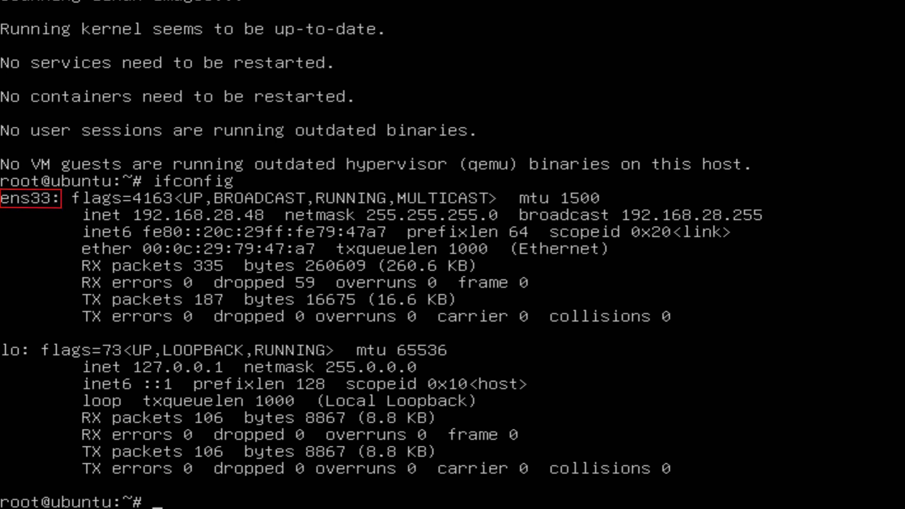
pyautogui.write('cd')
pyautogui.write(' /etc/netplan/')
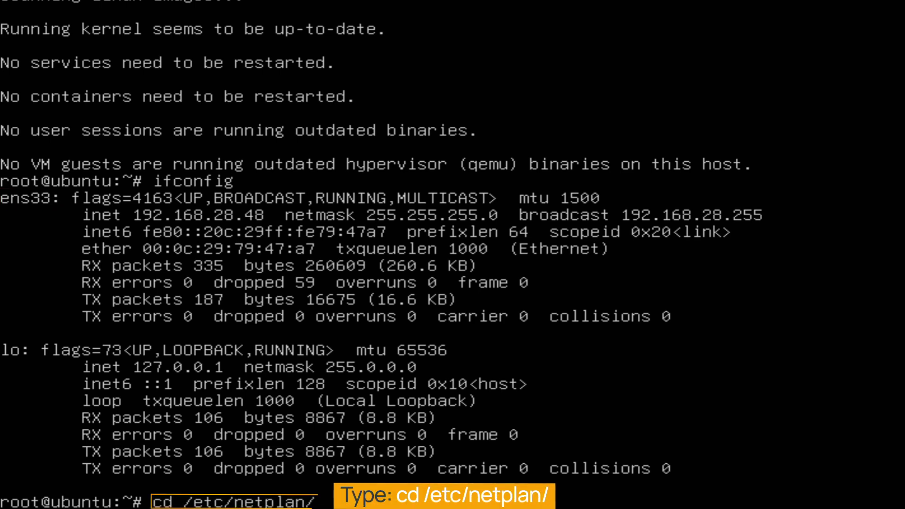
pyautogui.press('Return')
pyautogui.write('ls')
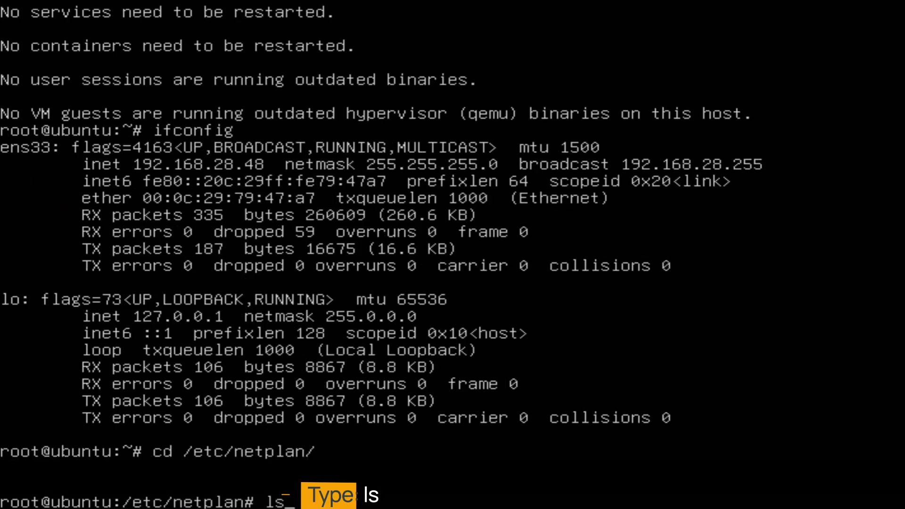
pyautogui.press('Return')
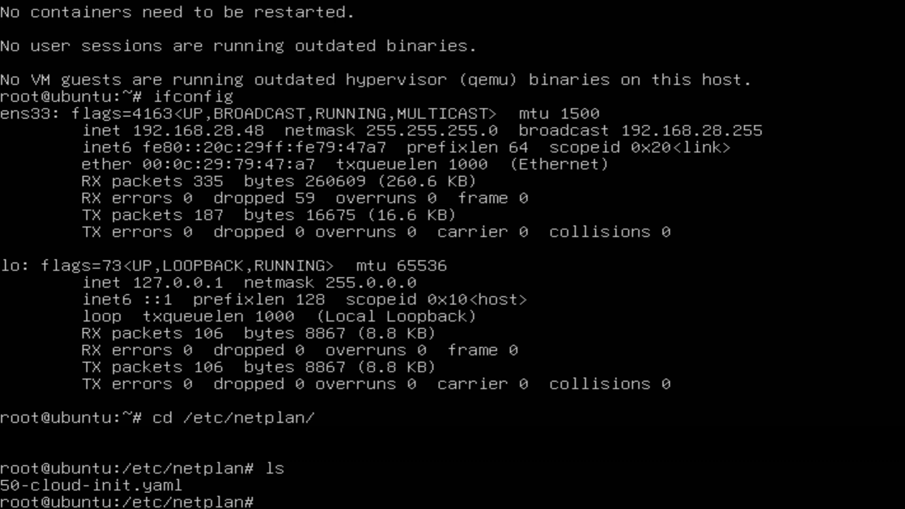
pyautogui.write("sed -i's/ens33")
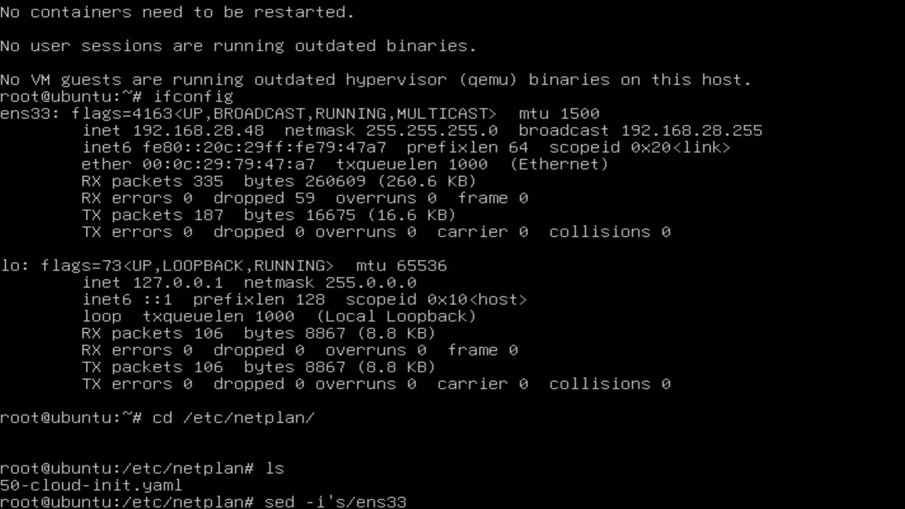
pyautogui.write("/ehto/g' /")
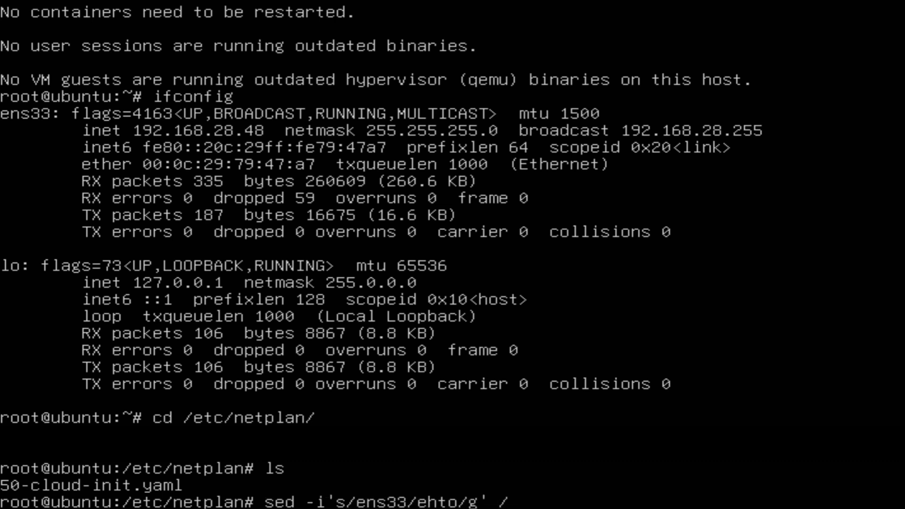
pyautogui.write('etc/netplan')
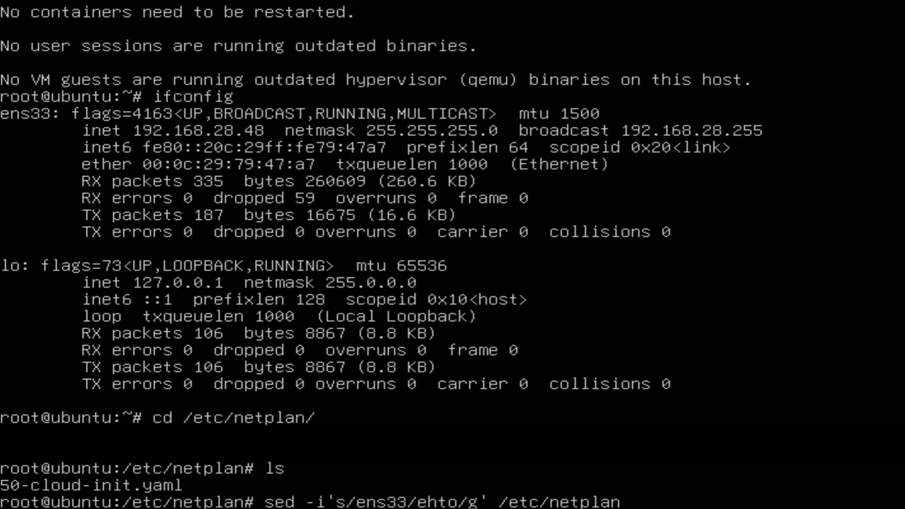
pyautogui.write('/50-cloud-init.')
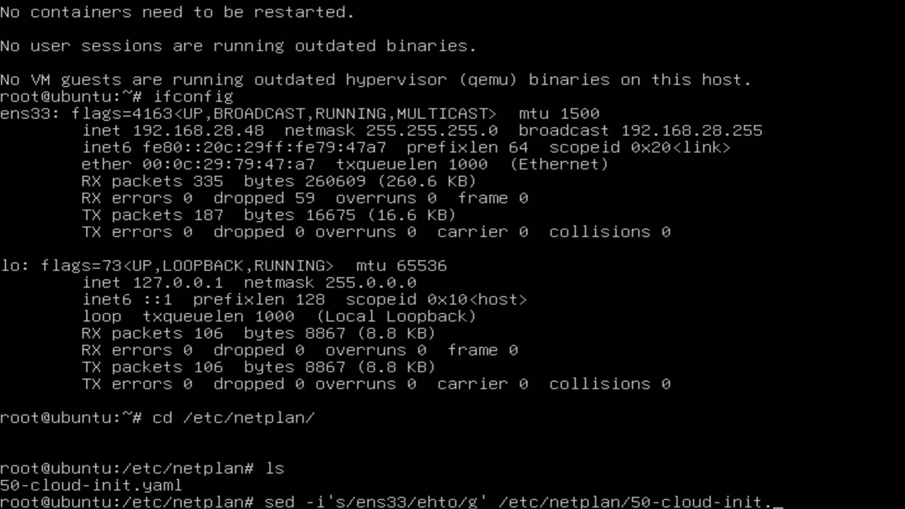
pyautogui.write('yaml')
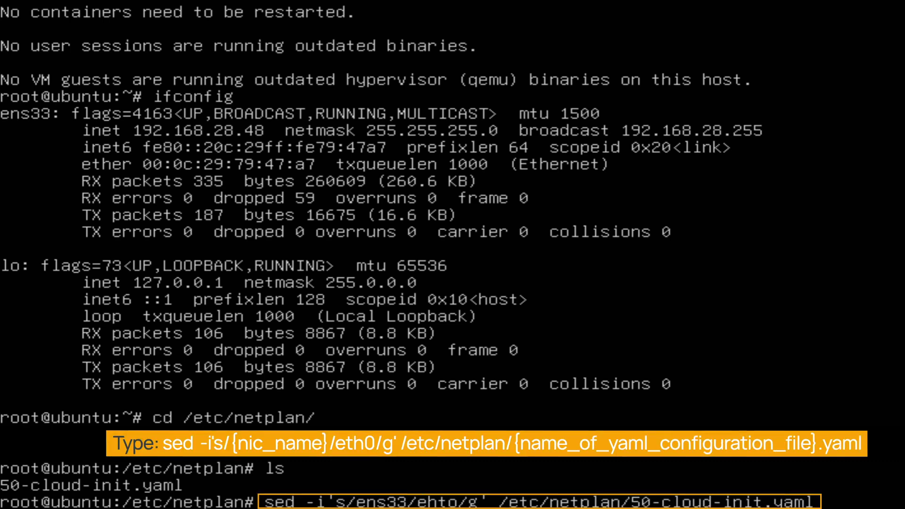
# - Attempt the sed edit on 50-cloud-init.yaml, run netplan apply, and return home
pyautogui.press('Return')
pyautogui.write('netplan apply')
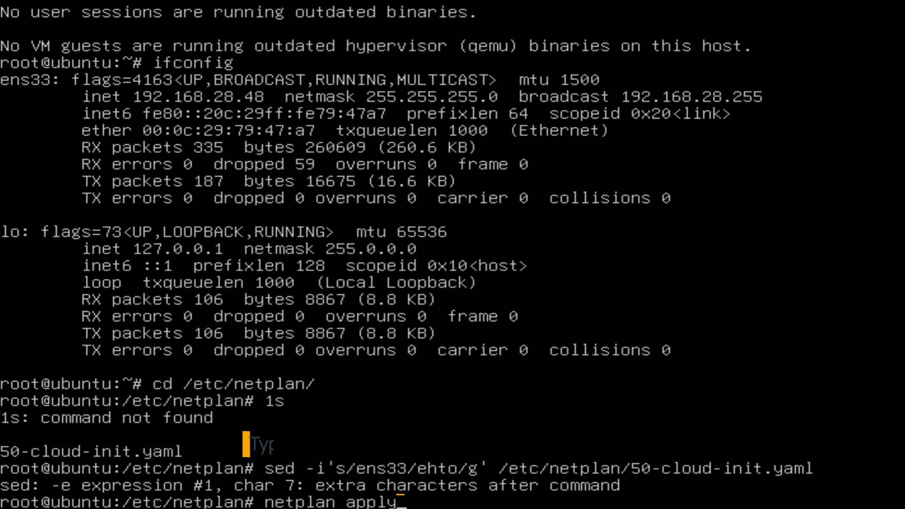
pyautogui.press('Return')
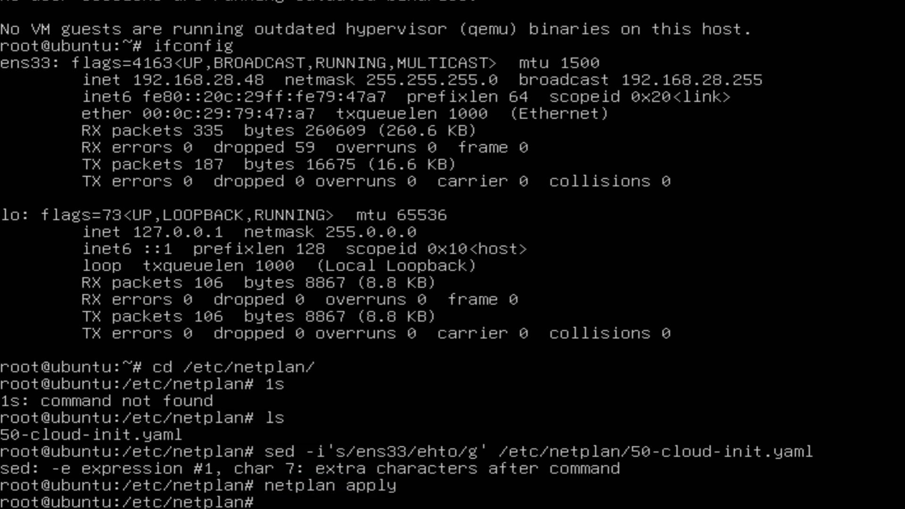
pyautogui.write('cd')
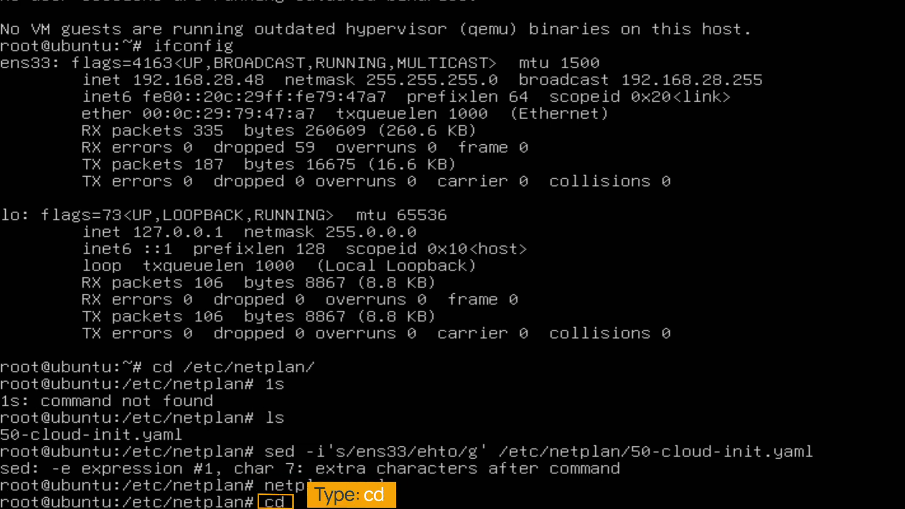
pyautogui.press('Return')
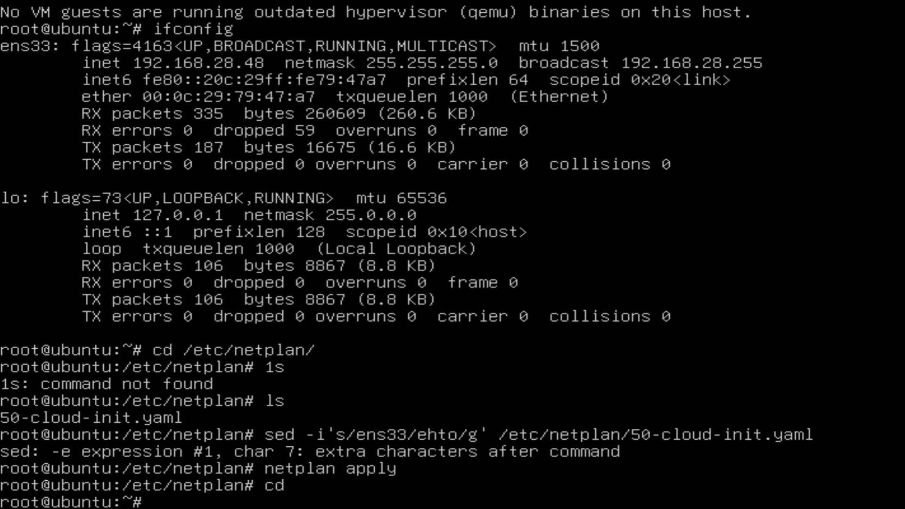
pyautogui.write('wget https://update-ys2015-alicloud.oss-cn-hongkong.al')
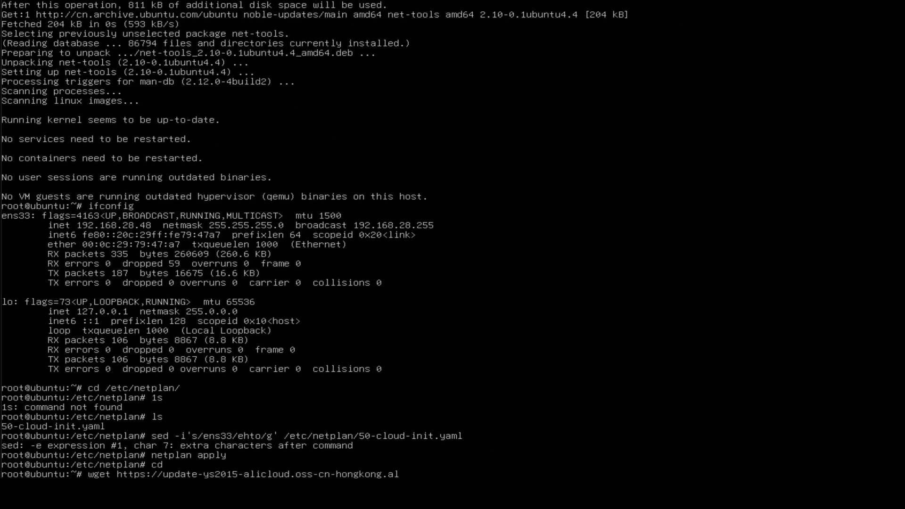
pyautogui.write('iyuncs.com/YeastarSupport.pseinstallscripts/enp1s0_static/enp1s0_ubuntu_static.sh')
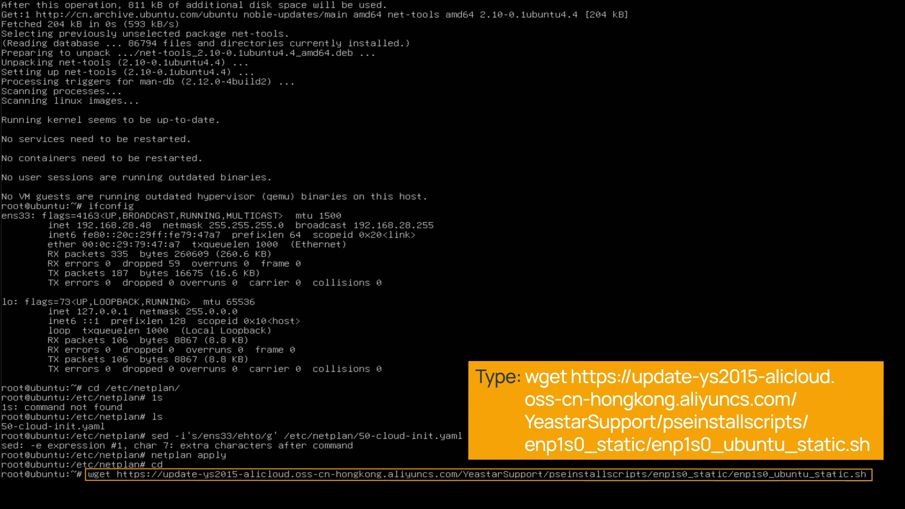
# - Fetch enp1s0_ubuntu_static.sh with wget, chmod +x it, and run it until the IPPBX login appears
pyautogui.press('Return')
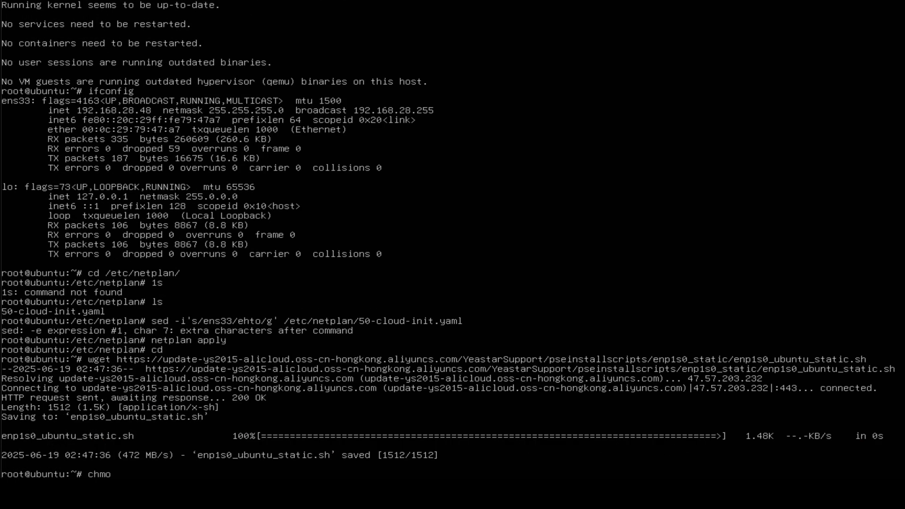
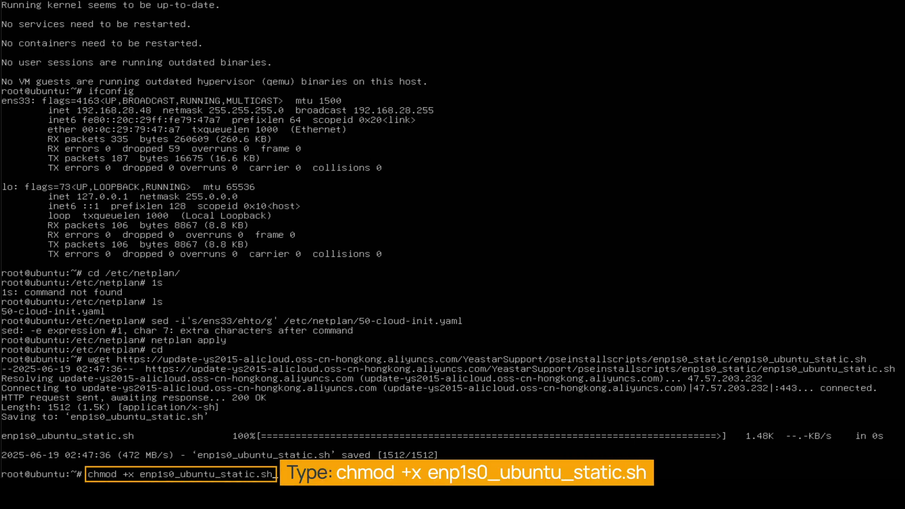
pyautogui.press('Return')
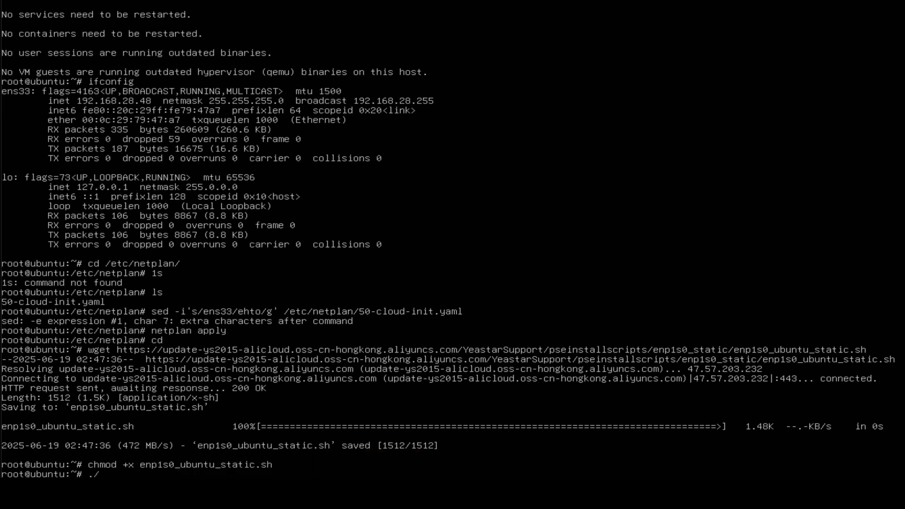
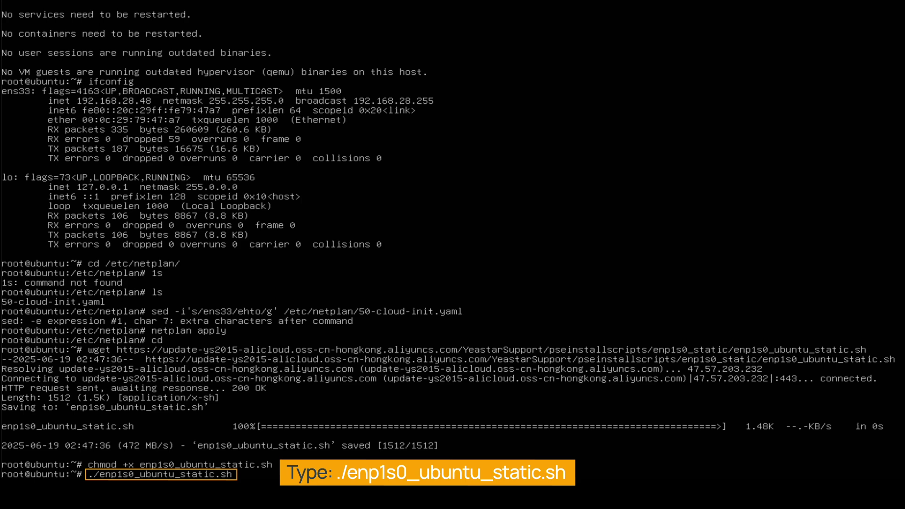
pyautogui.press('Return')
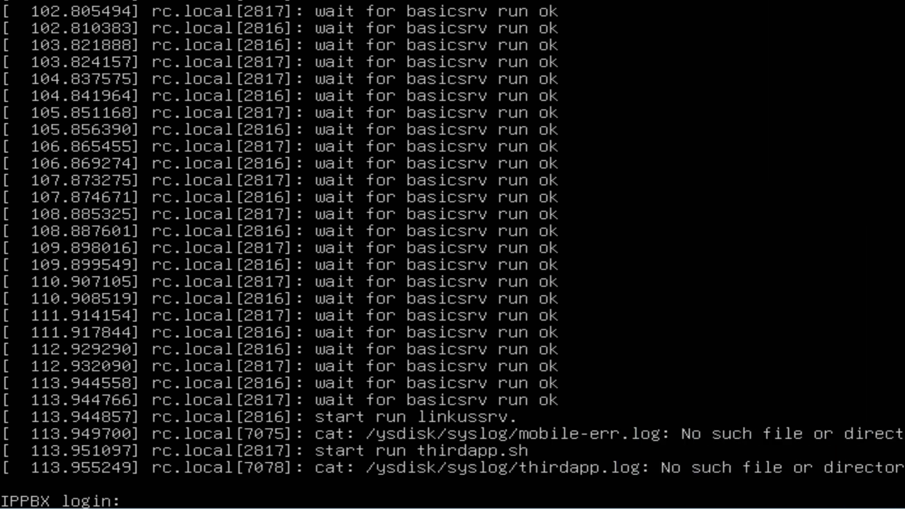
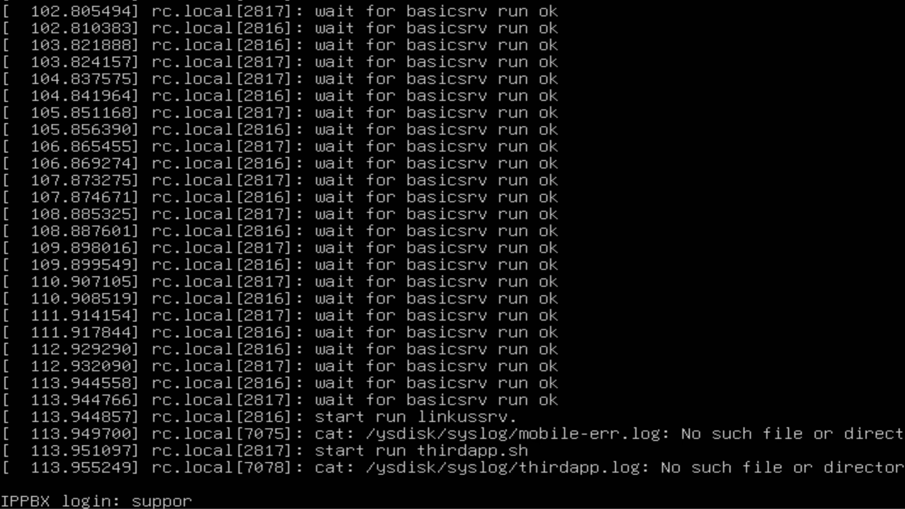
# - Log in to the PBX console and enter IP 192.168.28.98, netmask 255.255.255.0, gateway 192.168.28.1 under option 1
pyautogui.press('Return')
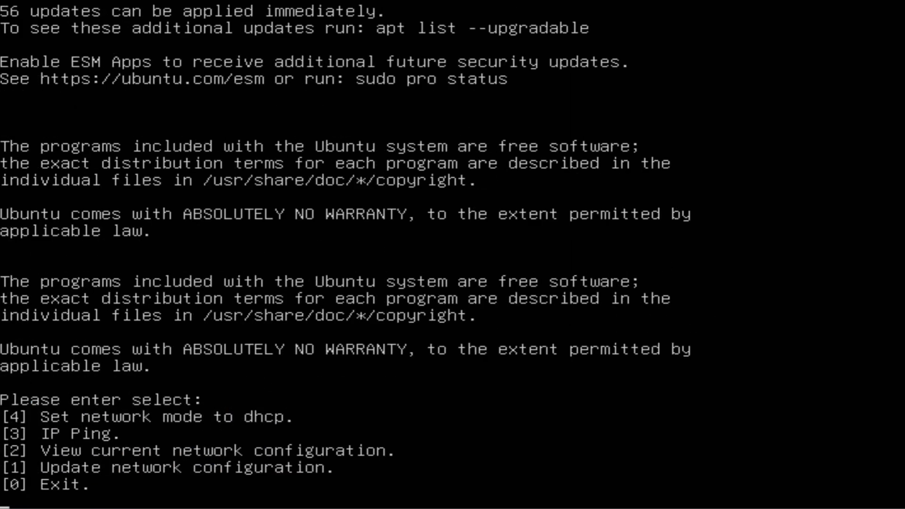
pyautogui.write('1')
pyautogui.press('Return')
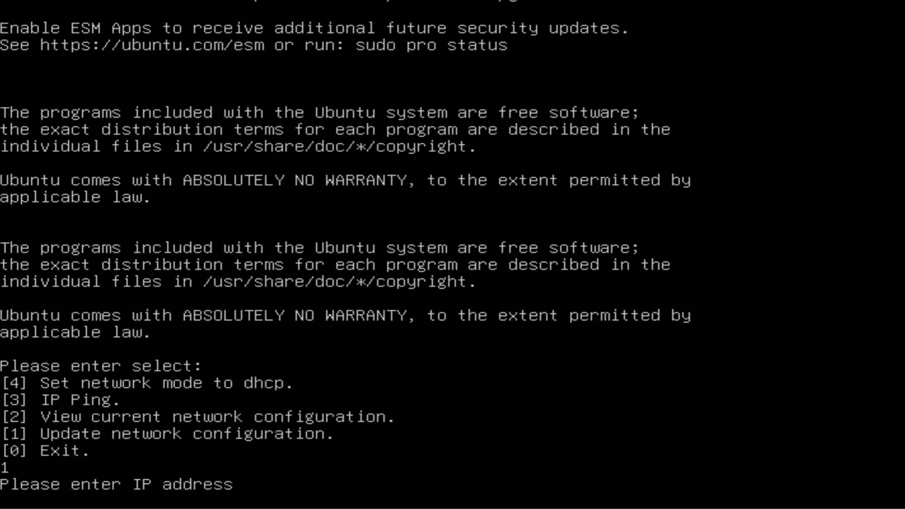
pyautogui.write('192.168.28.98')
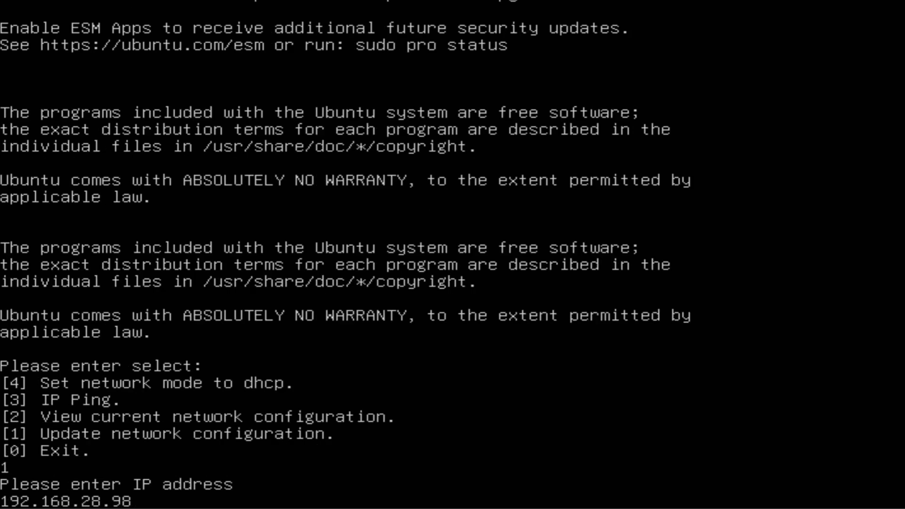
pyautogui.press('Return')
pyautogui.write('255.255.255.0')
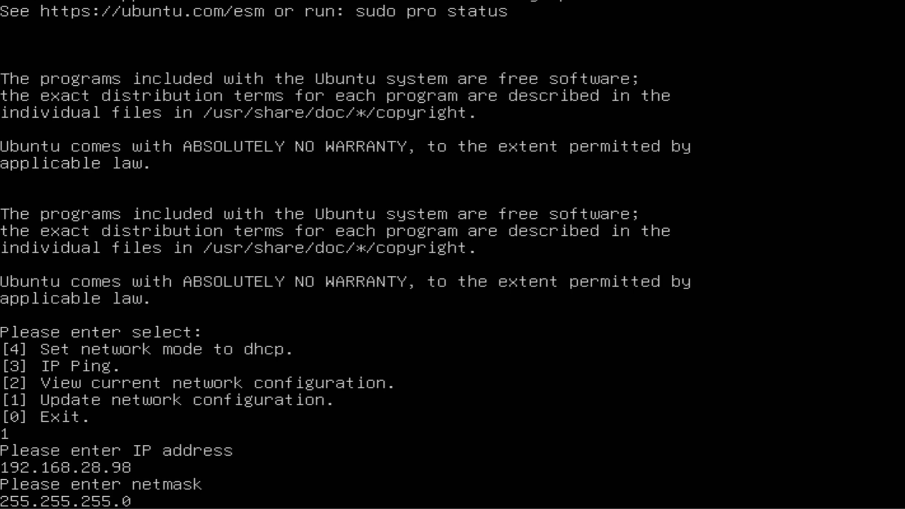
pyautogui.press('Return')
pyautogui.write('192.168.28.1')
pyautogui.press('Return')
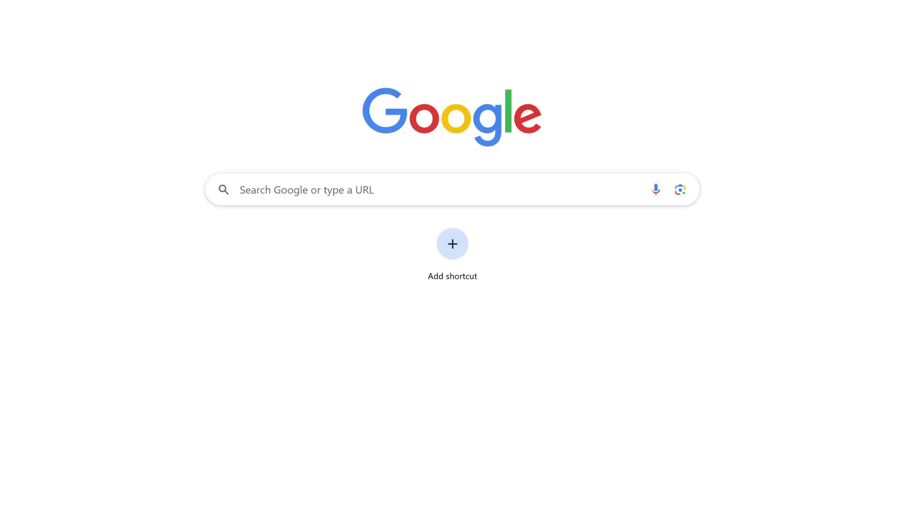
# - Focus the Chrome search box to enter the PBX address 192.168.28.98
pyautogui.click(531, 190)
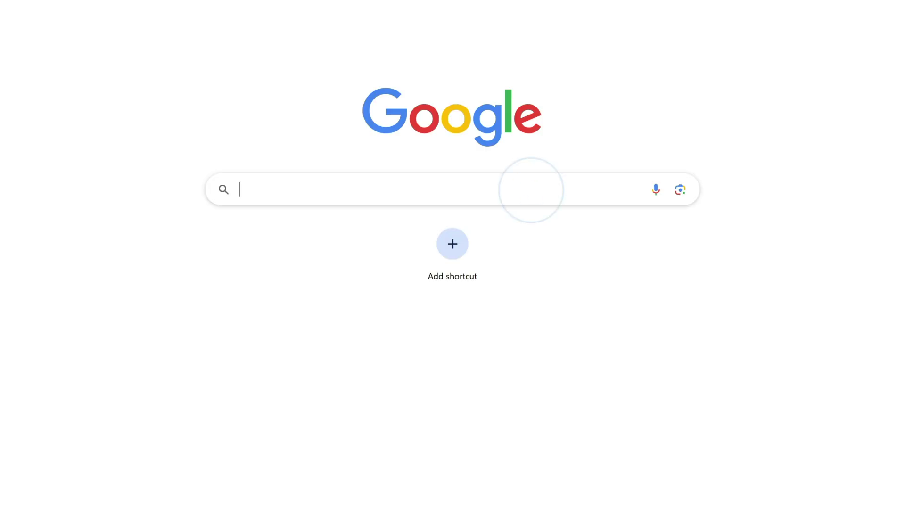
pyautogui.write('192.168.28.98')
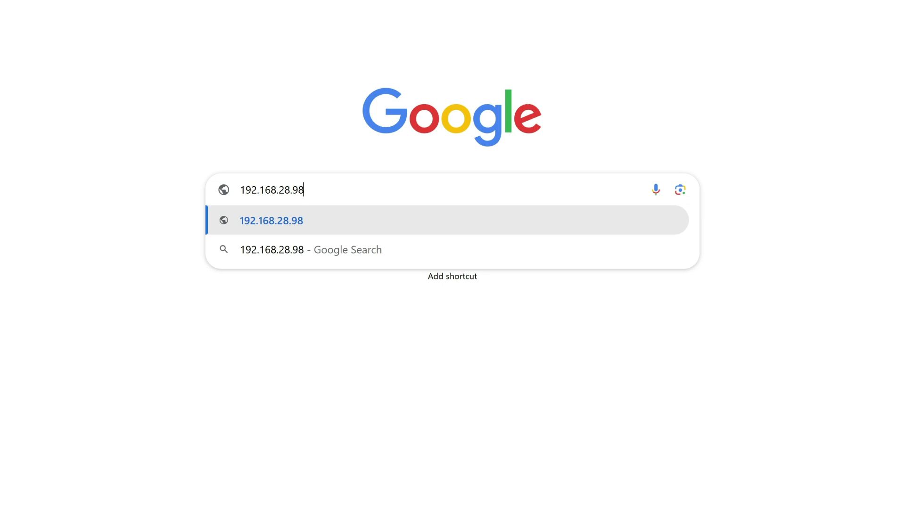